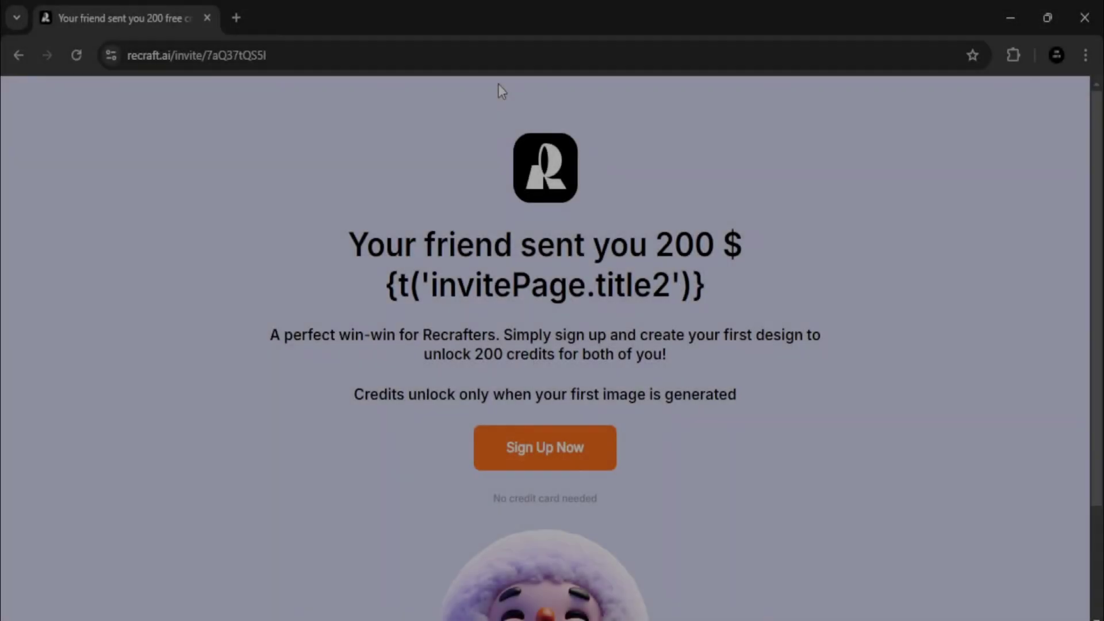
Sign up with the listed Google account, choose Work use, and take the Free plan
{"action": "scroll", "coordinate": [352, 502], "scroll_direction": "down", "scroll_amount": 3}
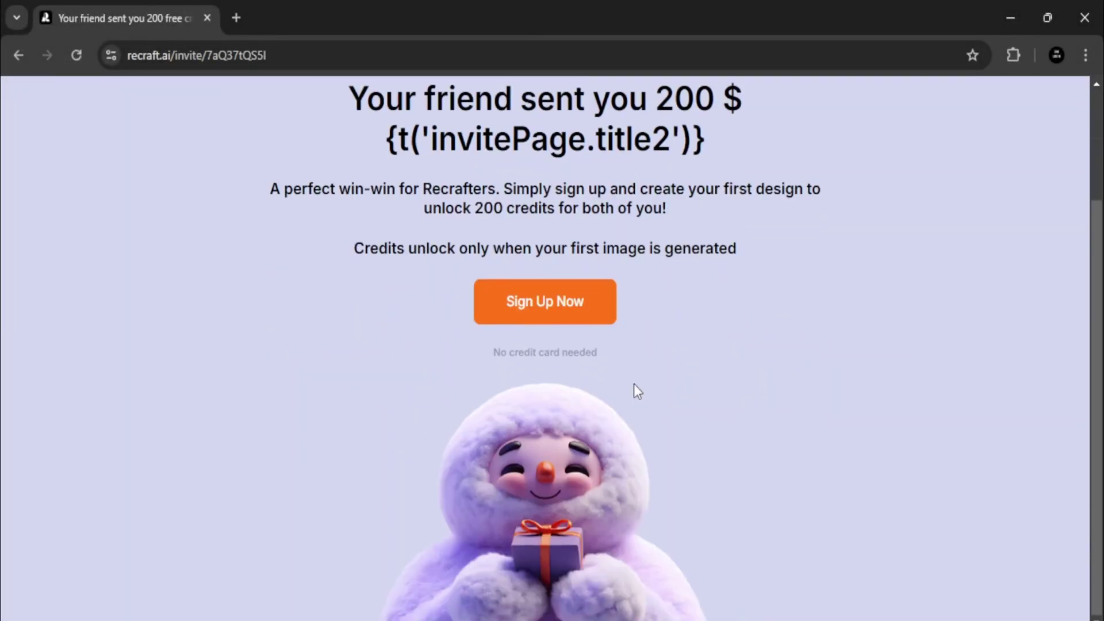
{"action": "scroll", "coordinate": [401, 300], "scroll_direction": "up", "scroll_amount": 3}
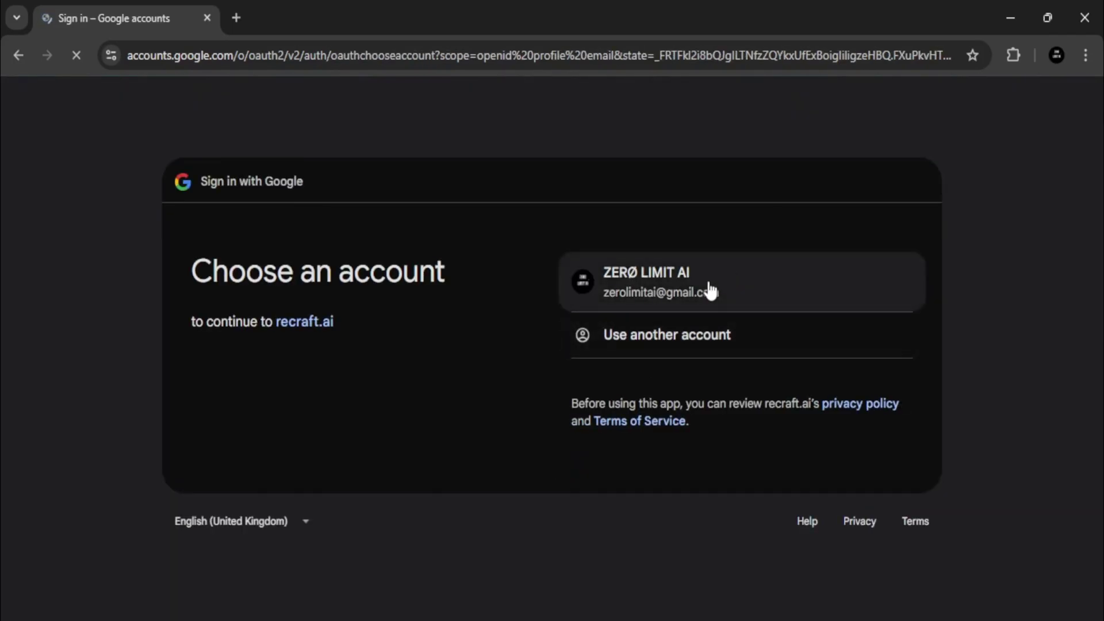
{"action": "left_click", "coordinate": [656, 271]}
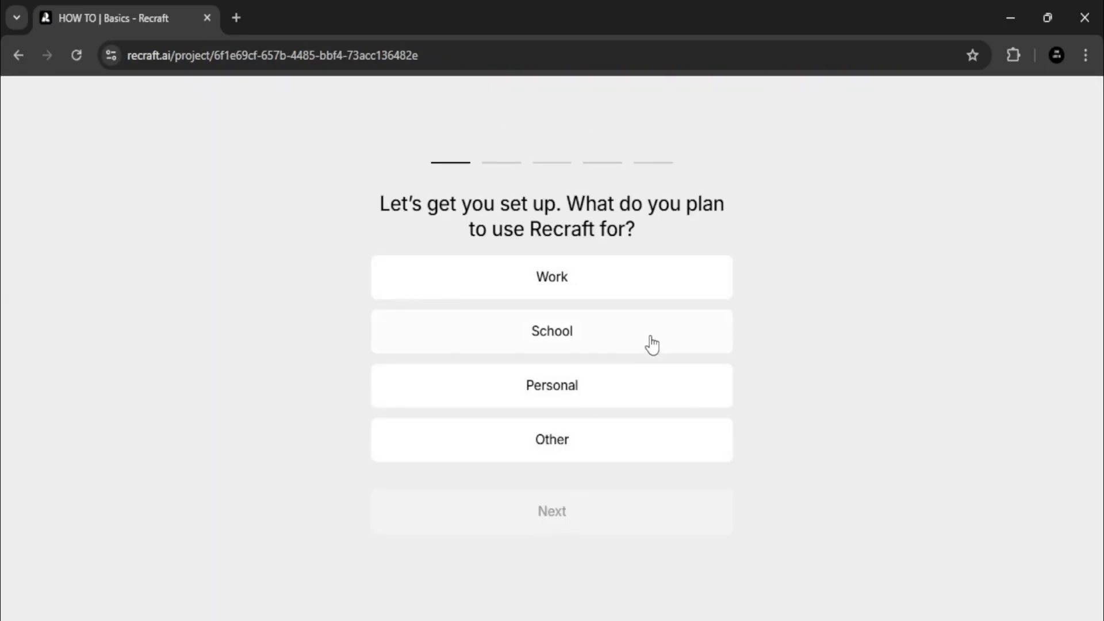
{"action": "left_click", "coordinate": [616, 277]}
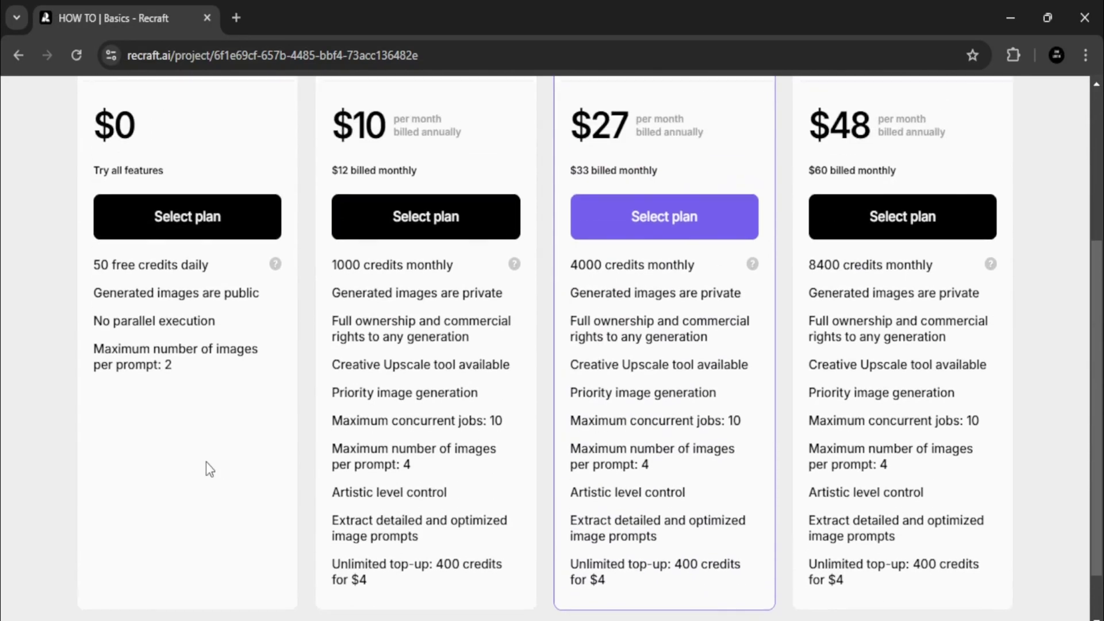
{"action": "scroll", "coordinate": [207, 463], "scroll_direction": "up", "scroll_amount": 3}
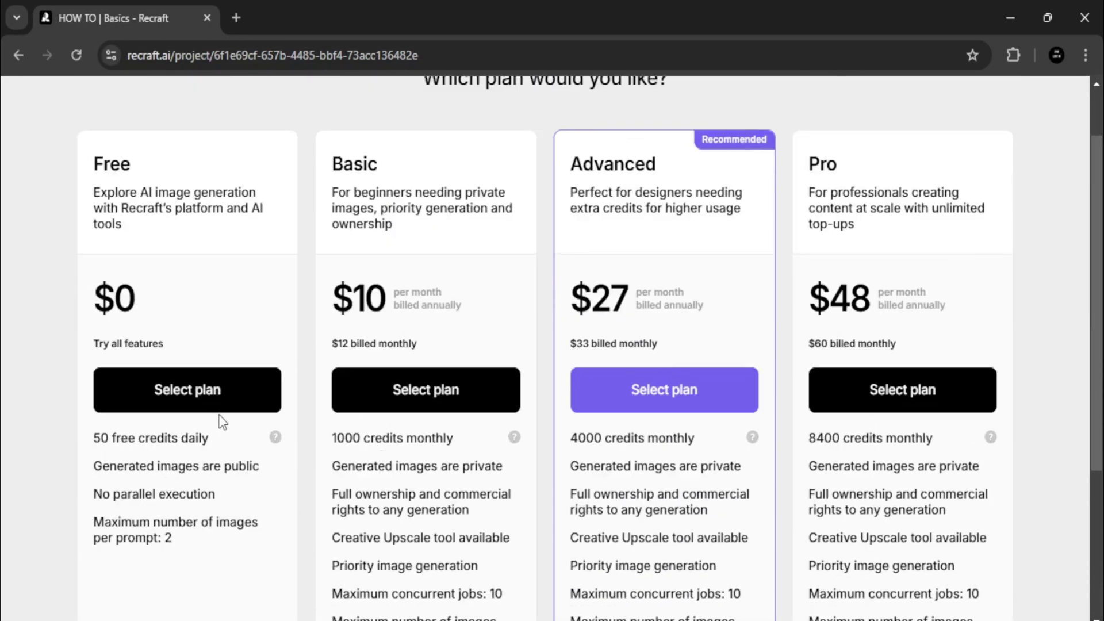
{"action": "left_click", "coordinate": [218, 399]}
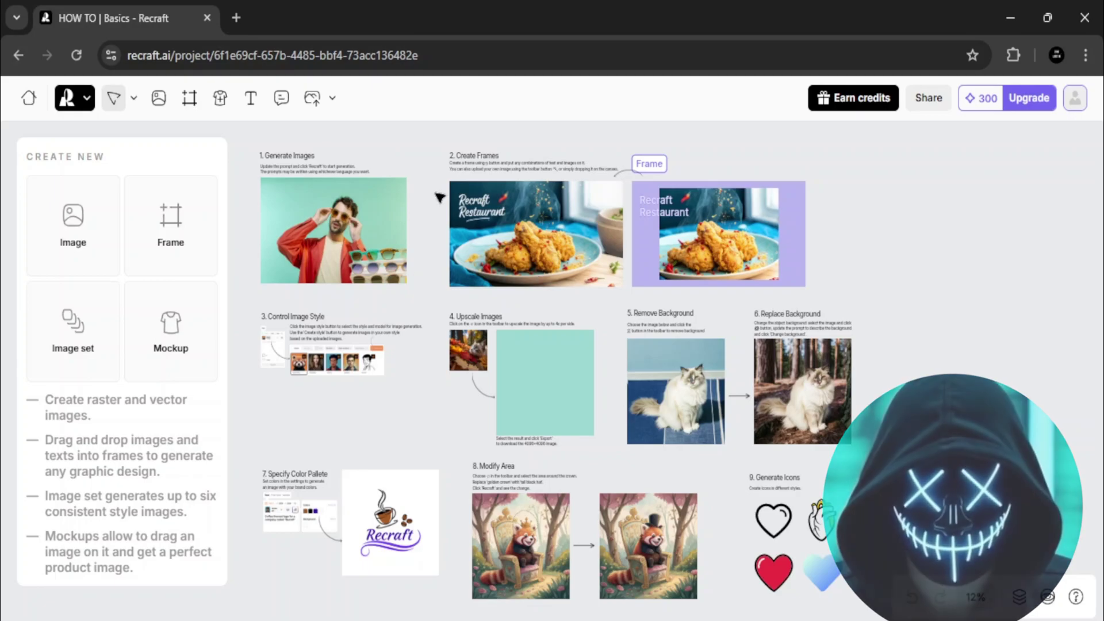
Select all the tutorial example images and text on the Basics canvas and delete them
{"action": "key", "text": "ctrl+a"}
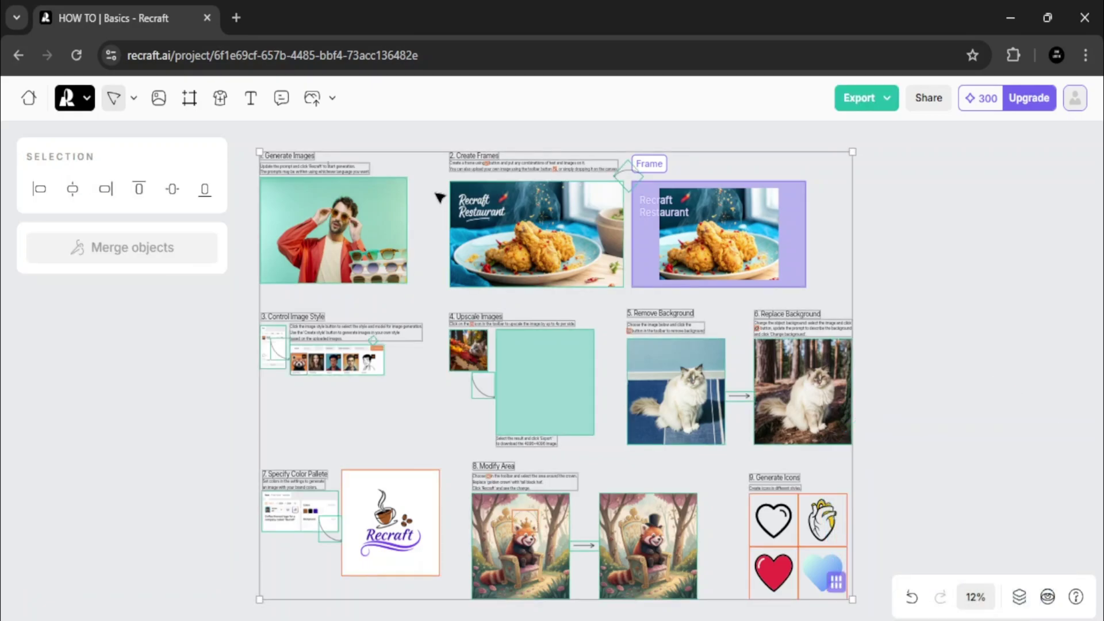
{"action": "key", "text": "Delete"}
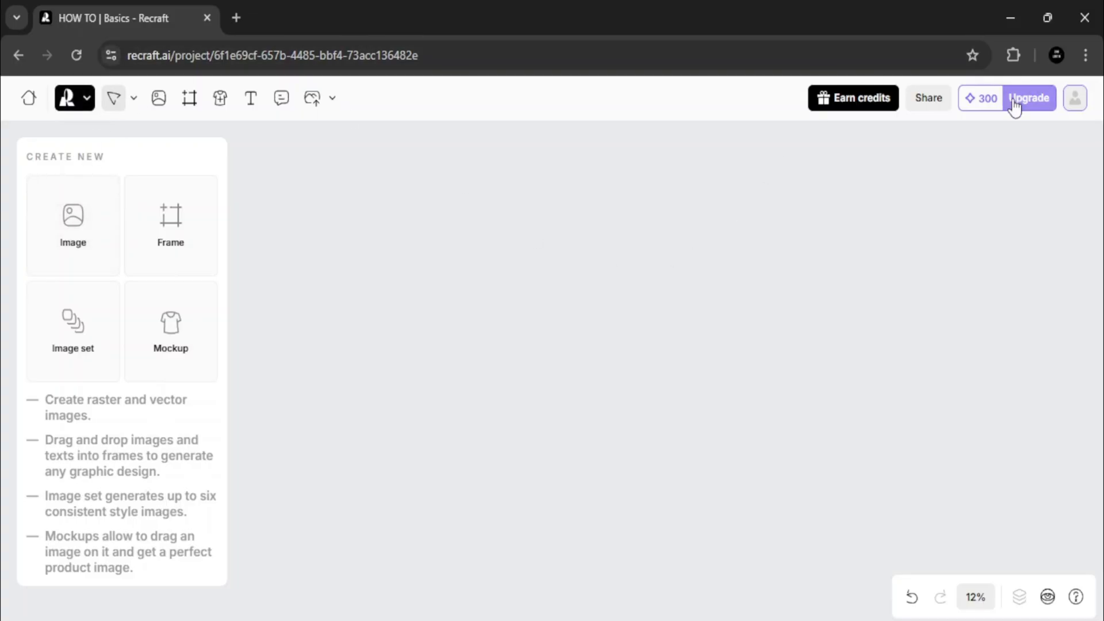
Add an image placeholder at 16:9 and drag it larger to 3717 × 2091
{"action": "left_click", "coordinate": [79, 250]}
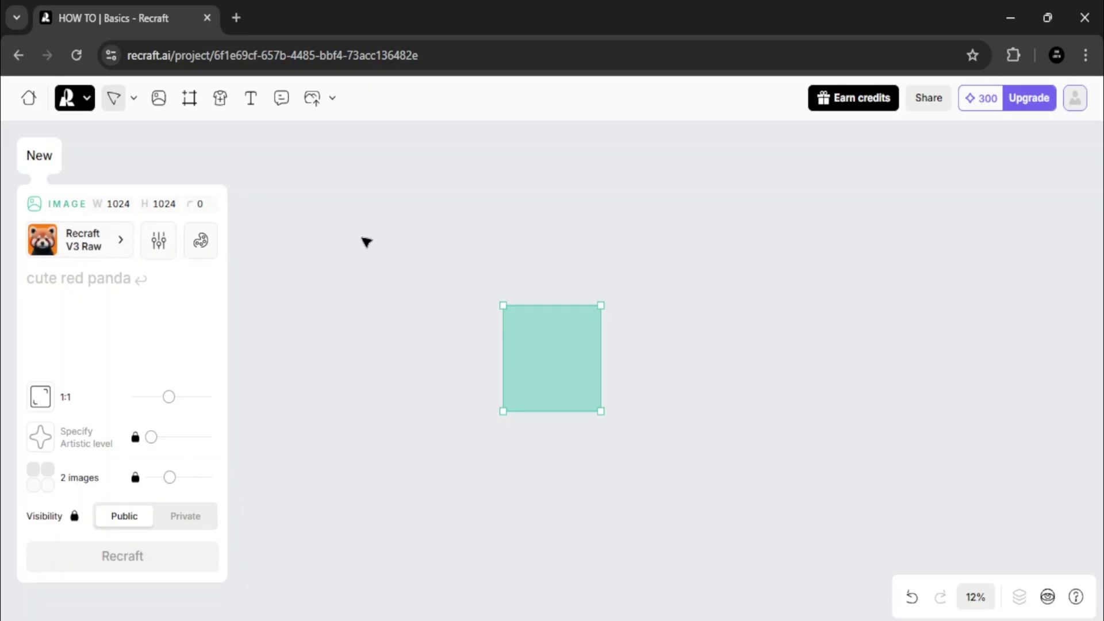
{"action": "left_click", "coordinate": [137, 400]}
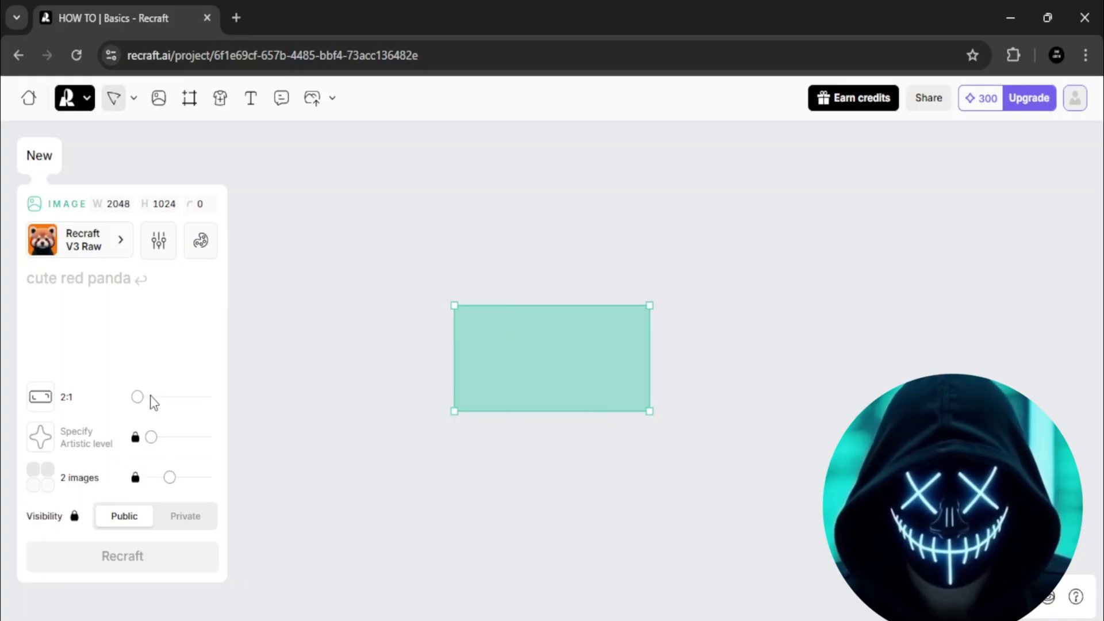
{"action": "left_click_drag", "start_coordinate": [147, 398], "coordinate": [144, 401]}
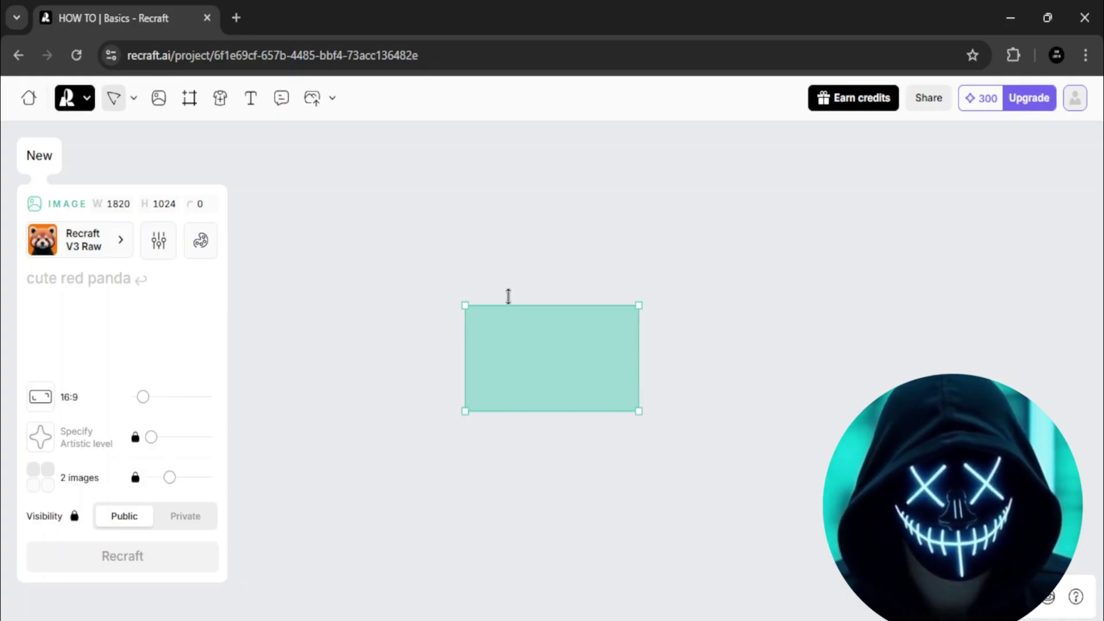
{"action": "left_click_drag", "start_coordinate": [465, 305], "coordinate": [340, 278]}
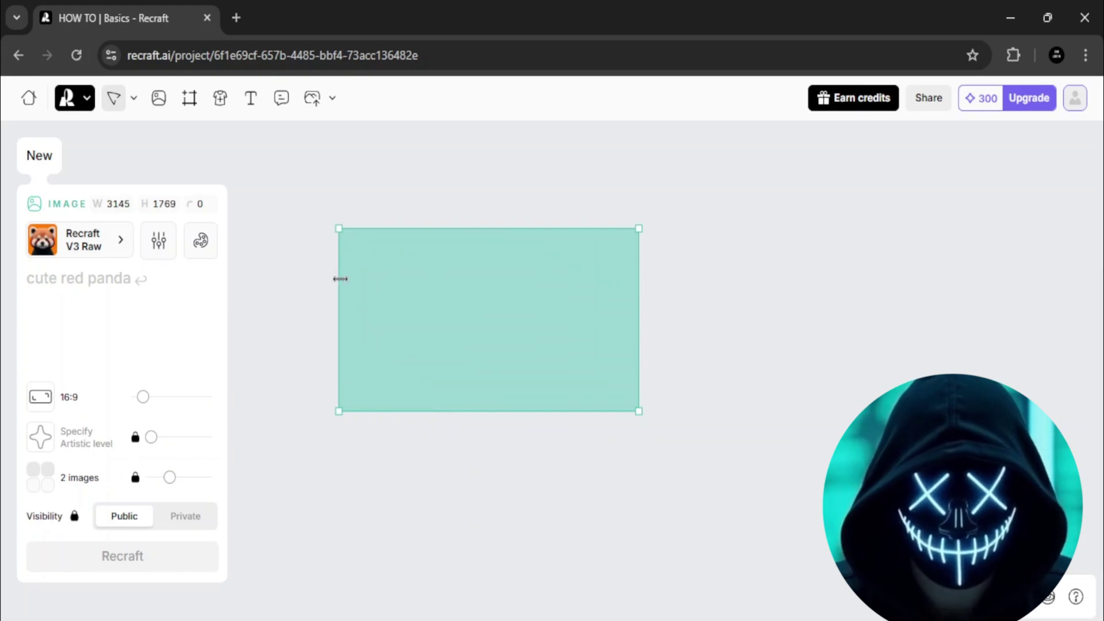
{"action": "left_click_drag", "start_coordinate": [523, 322], "coordinate": [587, 353]}
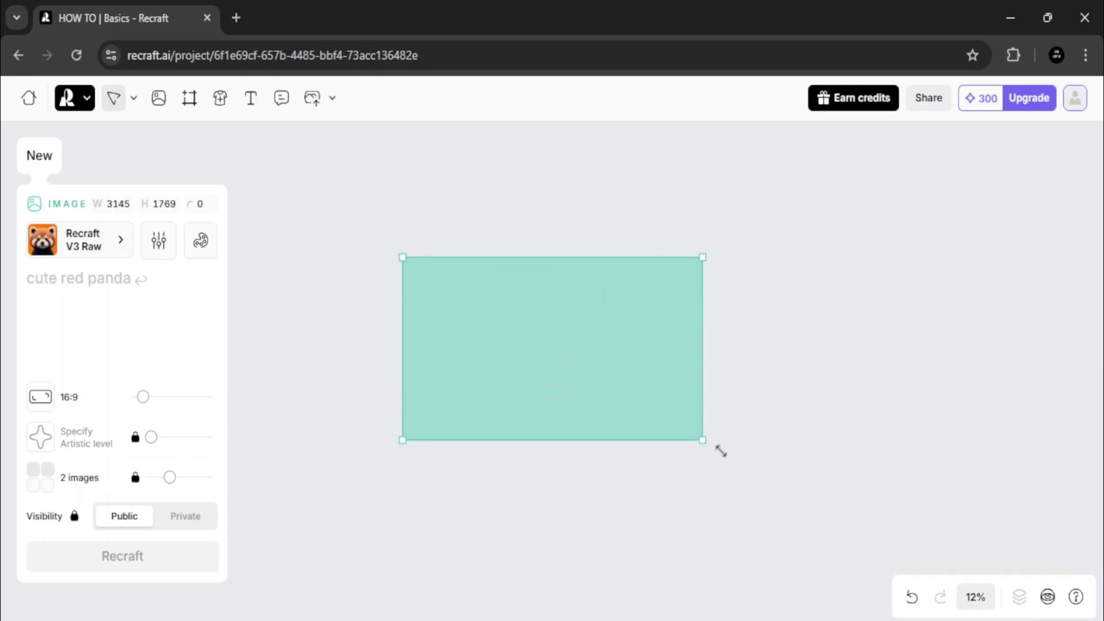
{"action": "left_click_drag", "start_coordinate": [703, 440], "coordinate": [757, 472]}
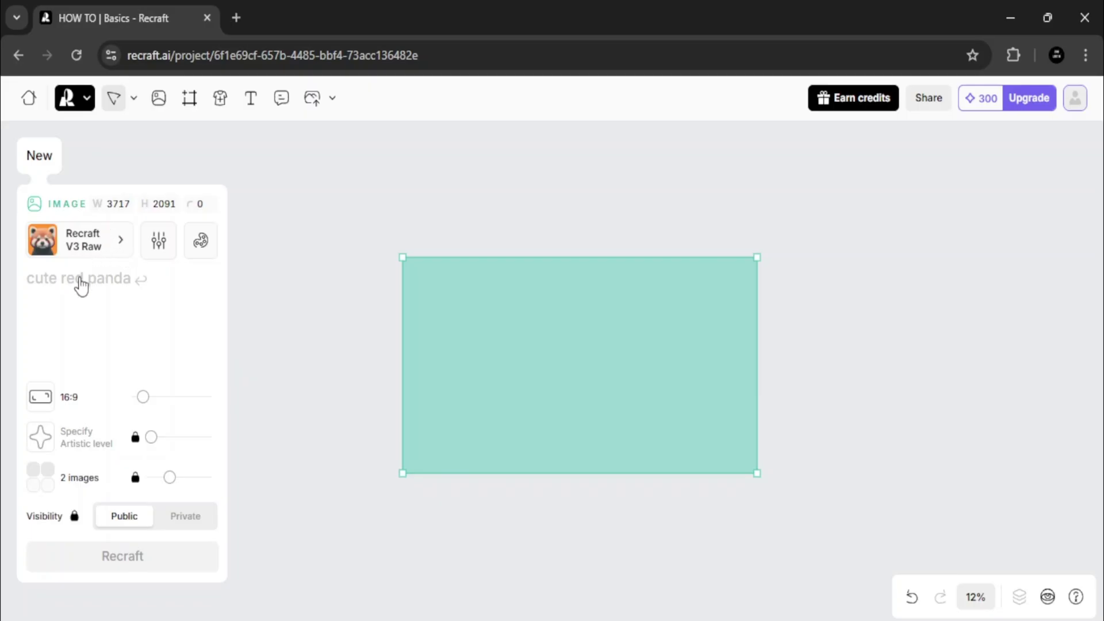
{"action": "left_click", "coordinate": [81, 240]}
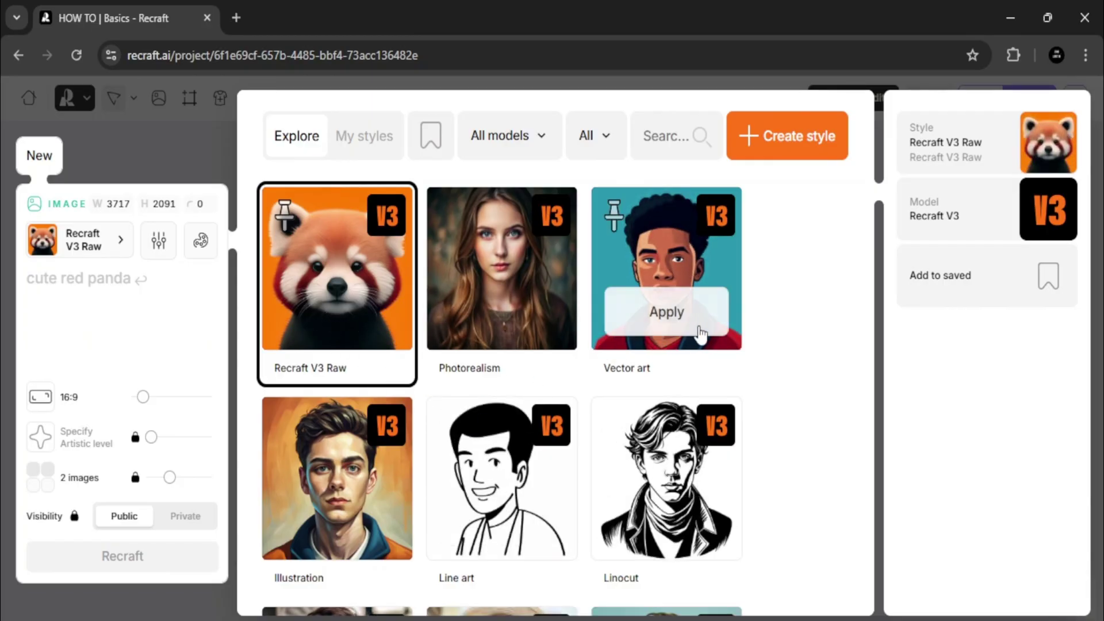
Keeping Recraft V3 Raw, enter the prompt 'A beautiful young woman wearing a nice dress on in her hotel room'
{"action": "scroll", "coordinate": [448, 373], "scroll_direction": "down", "scroll_amount": 2}
{"action": "scroll", "coordinate": [437, 371], "scroll_direction": "up", "scroll_amount": 2}
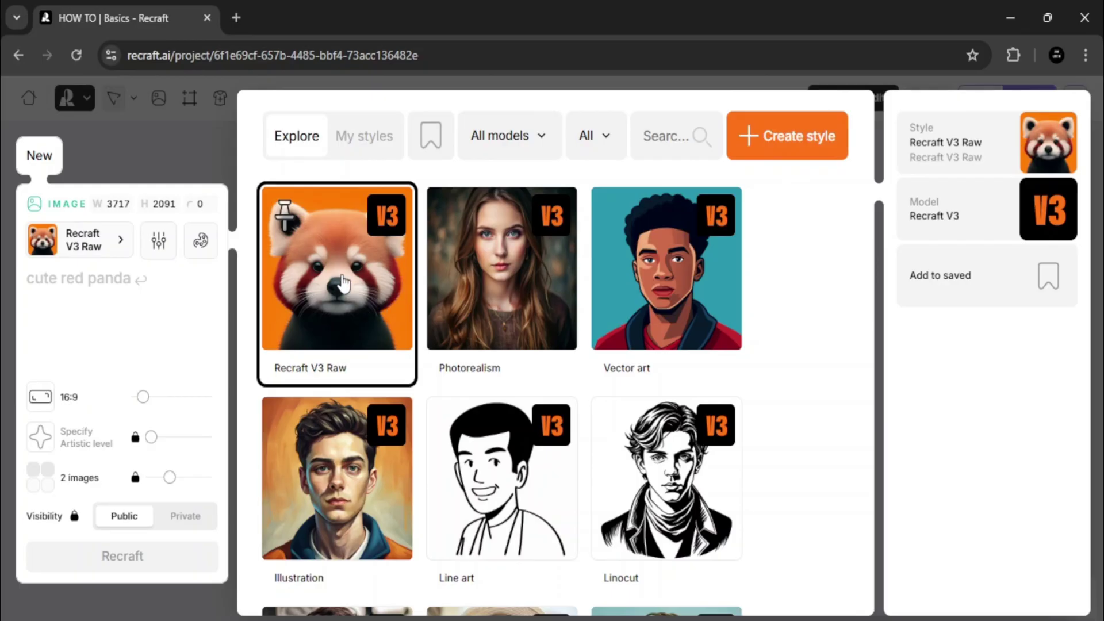
{"action": "left_click", "coordinate": [138, 293]}
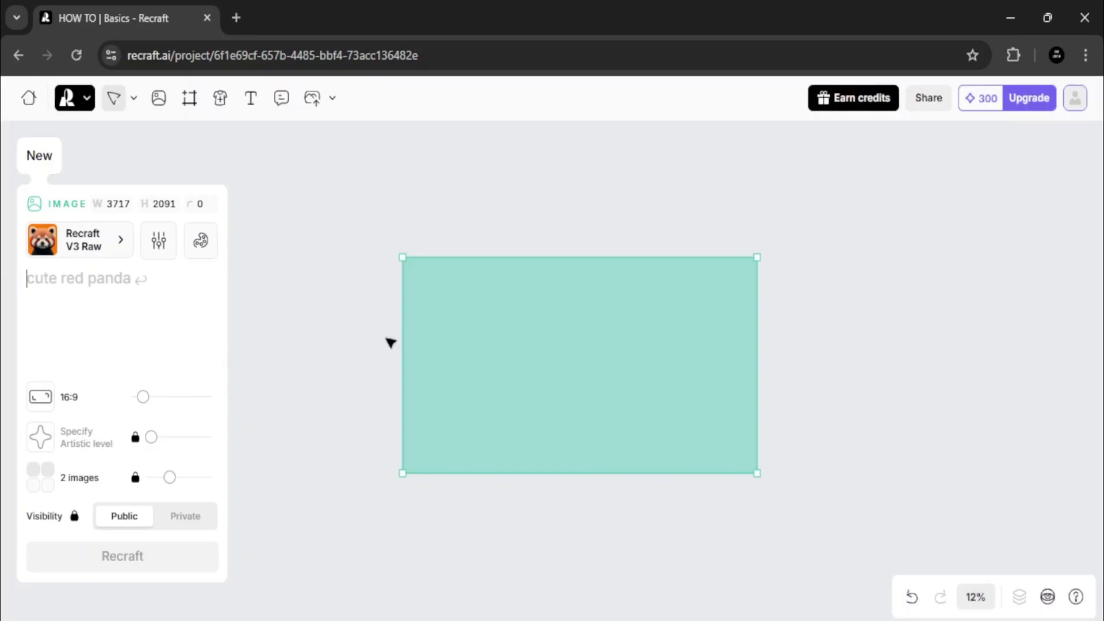
{"action": "type", "text": "I"}
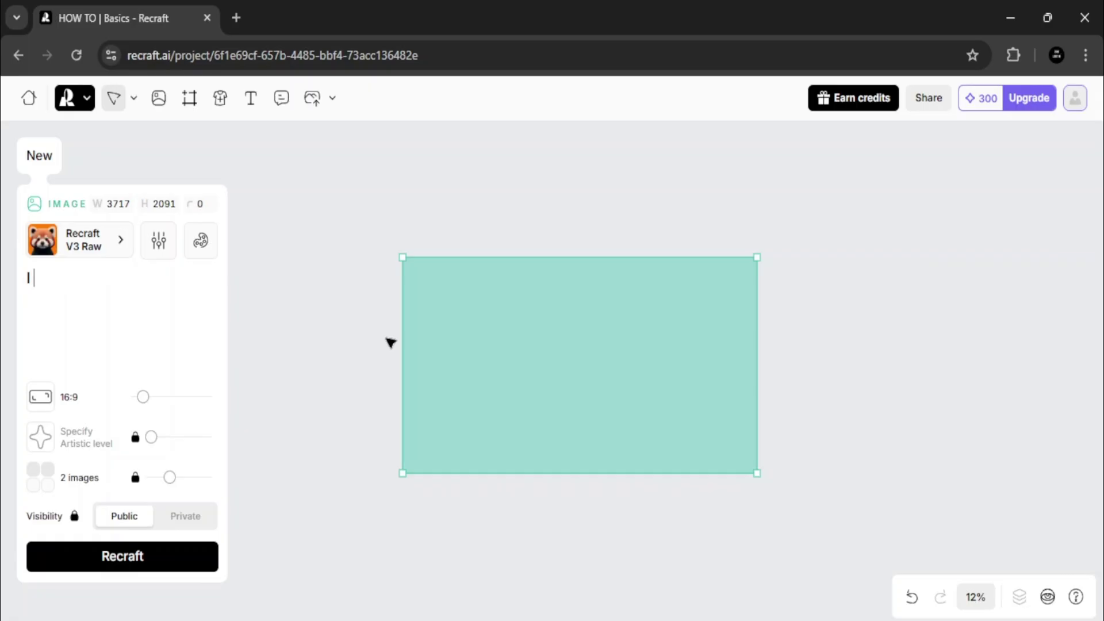
{"action": "key", "text": "BackSpace"}
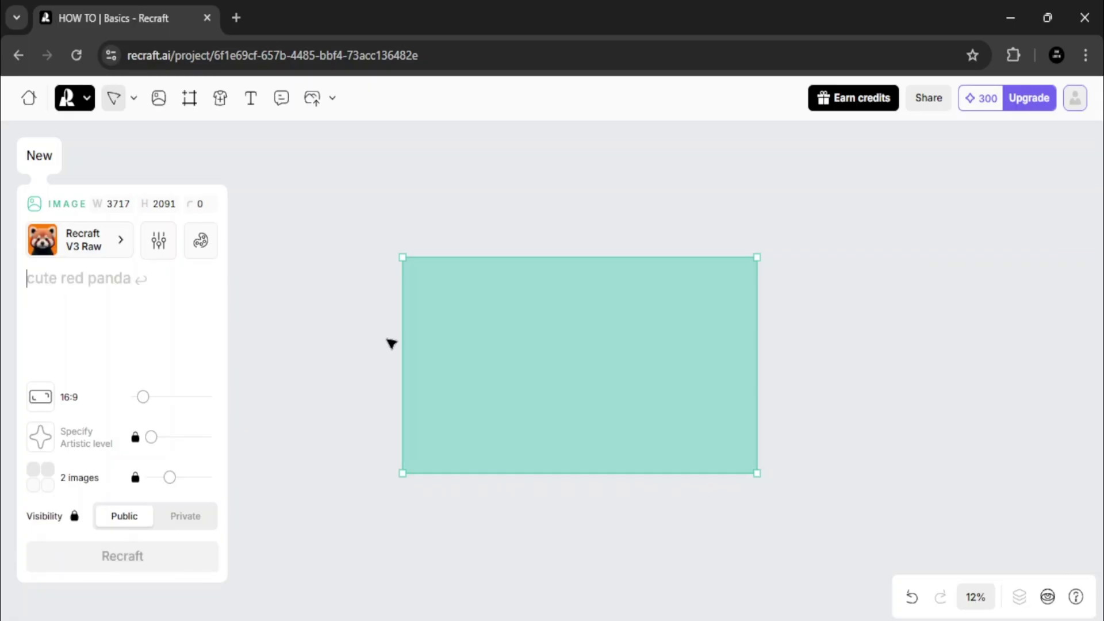
{"action": "type", "text": "A bea"}
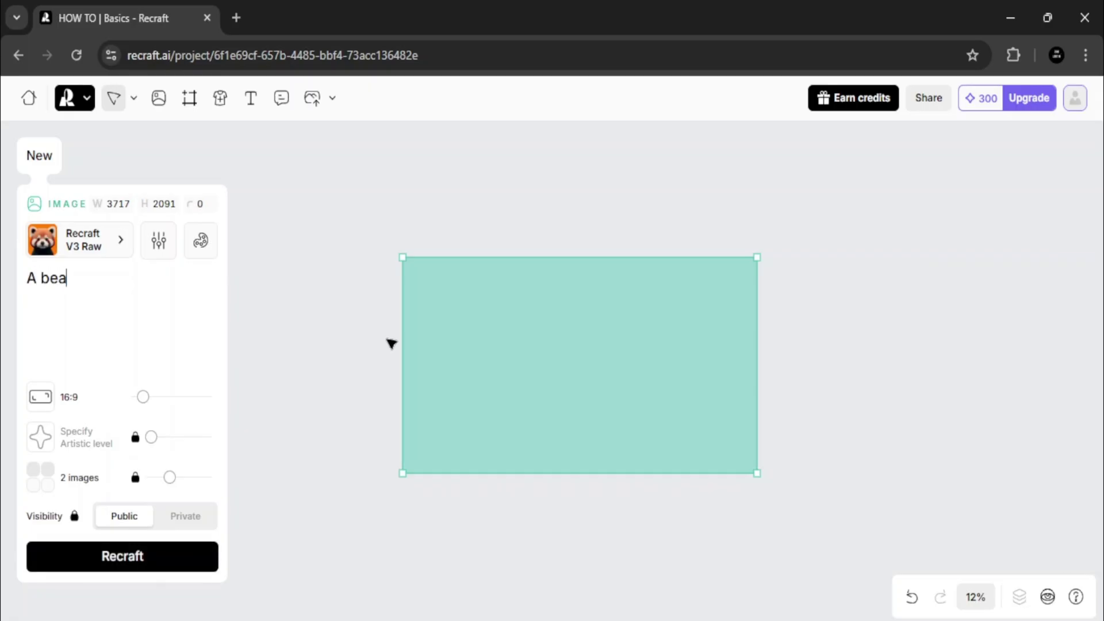
{"action": "type", "text": "utif"}
{"action": "type", "text": "ul young woman wearing a nice dress on in her hotel room"}
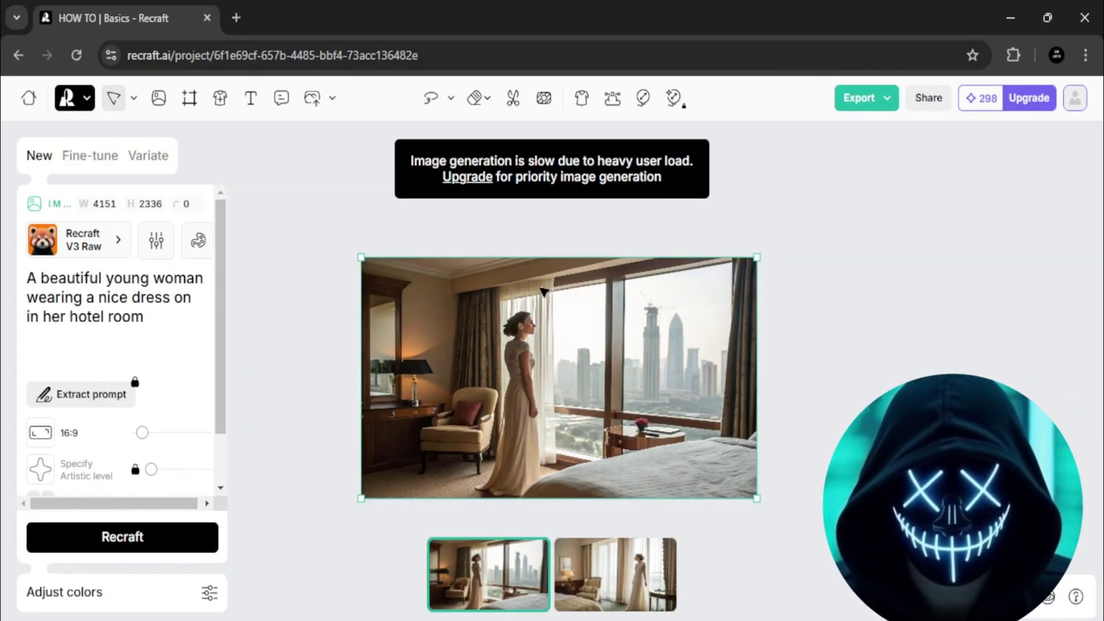
Show the second of the two generated hotel-room images on the canvas
{"action": "scroll", "coordinate": [482, 295], "scroll_direction": "up", "scroll_amount": 2}
{"action": "scroll", "coordinate": [517, 364], "scroll_direction": "up", "scroll_amount": 2}
{"action": "scroll", "coordinate": [517, 364], "scroll_direction": "up", "scroll_amount": 3}
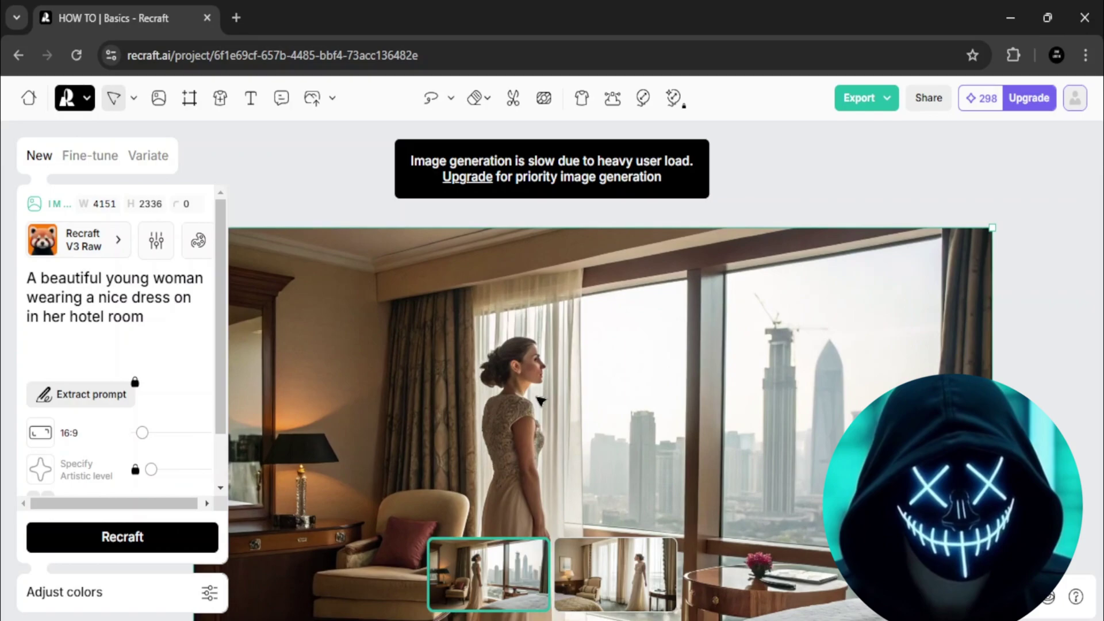
{"action": "scroll", "coordinate": [541, 401], "scroll_direction": "down", "scroll_amount": 3}
{"action": "scroll", "coordinate": [540, 401], "scroll_direction": "down", "scroll_amount": 2}
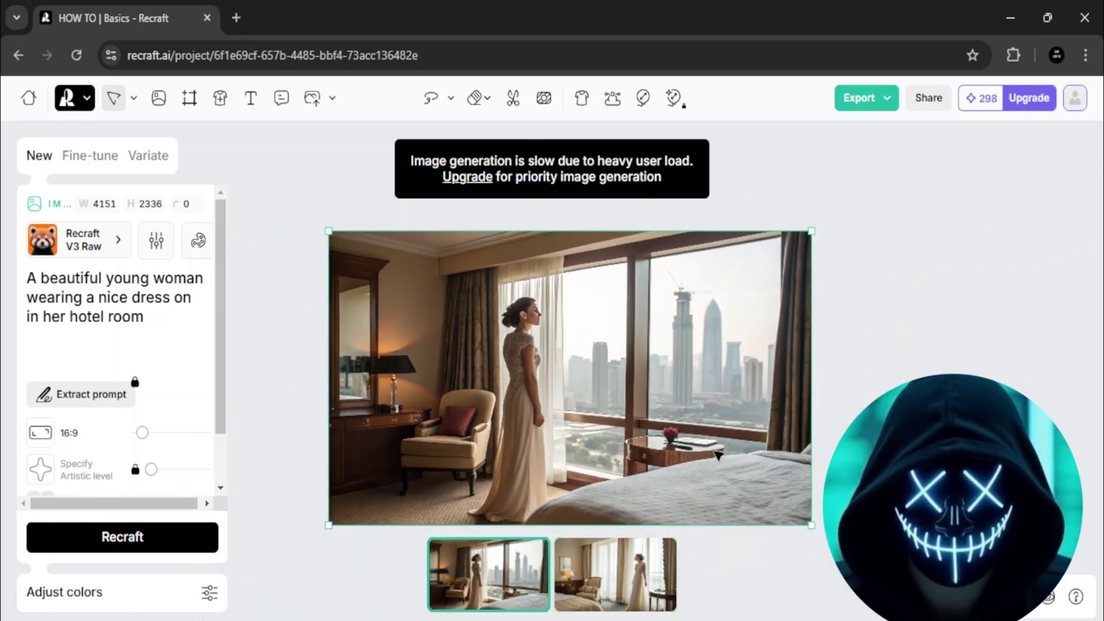
{"action": "left_click", "coordinate": [615, 575]}
Trim the prompt after 'wearing a' and generate new images from the revised bikini-selfie prompt
{"action": "left_click", "coordinate": [484, 577]}
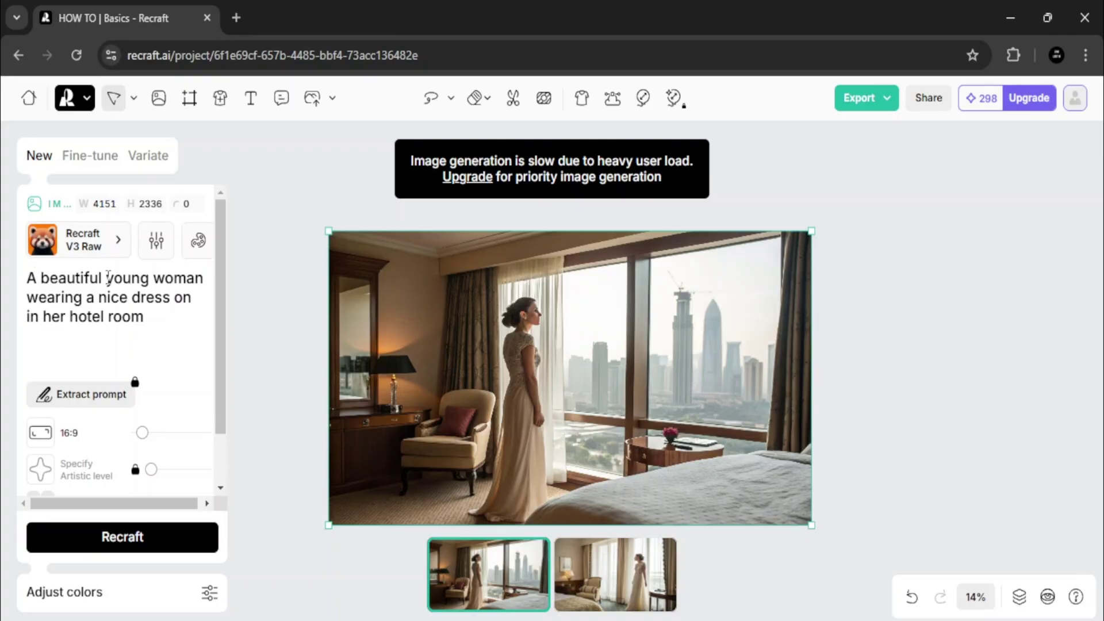
{"action": "left_click_drag", "start_coordinate": [97, 297], "coordinate": [141, 325]}
{"action": "key", "text": "BackSpace"}
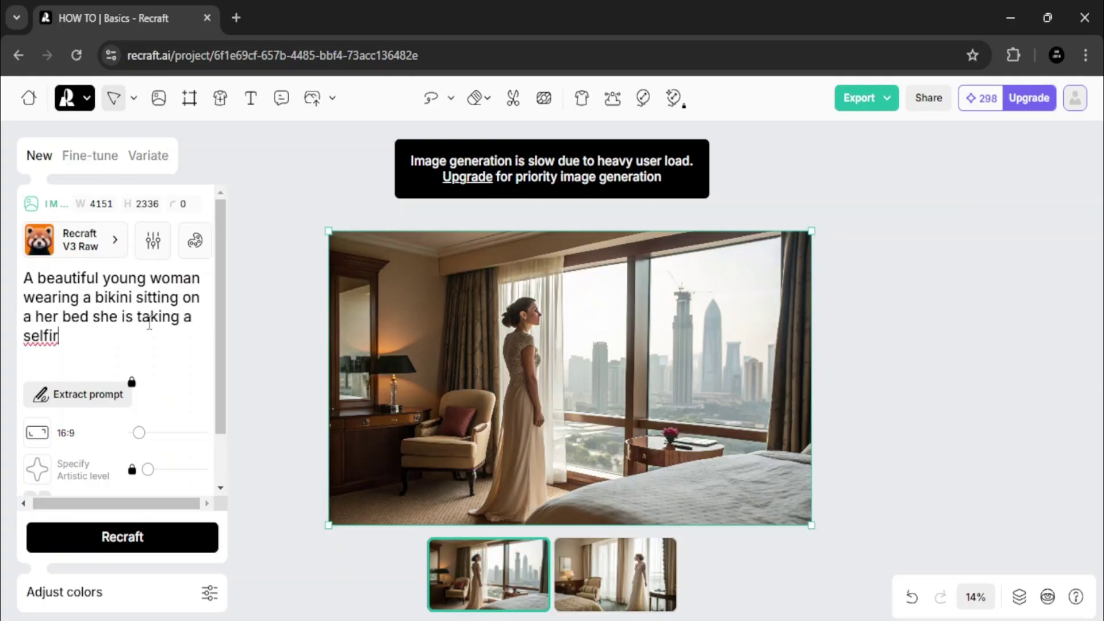
{"action": "left_click", "coordinate": [122, 537]}
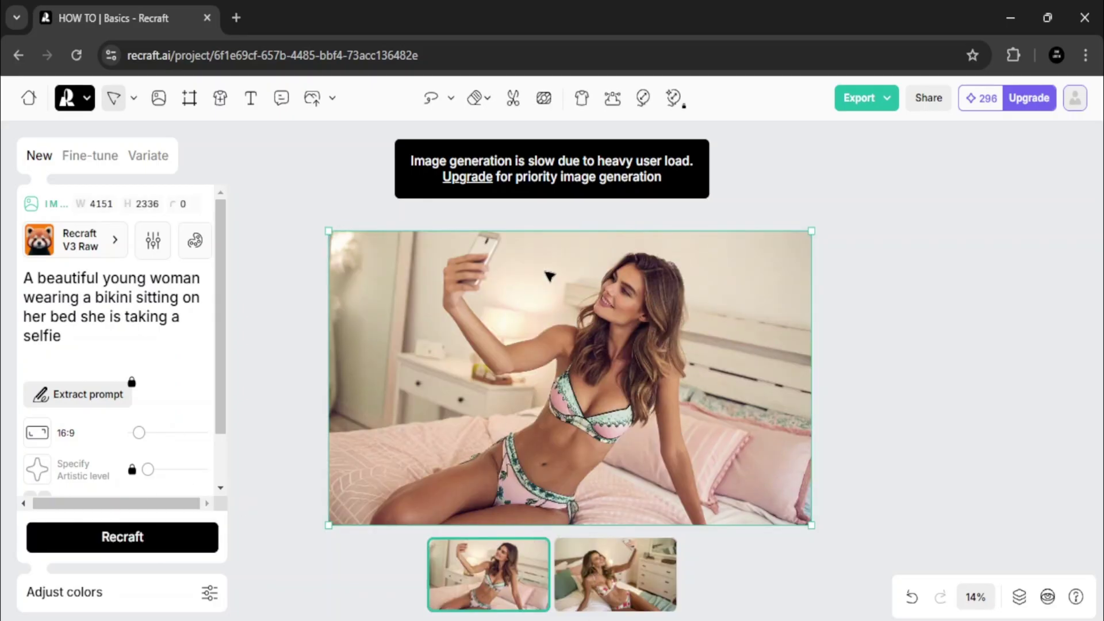
Compare the two new bedroom selfie variants and keep the first one on the canvas
{"action": "left_click", "coordinate": [639, 563]}
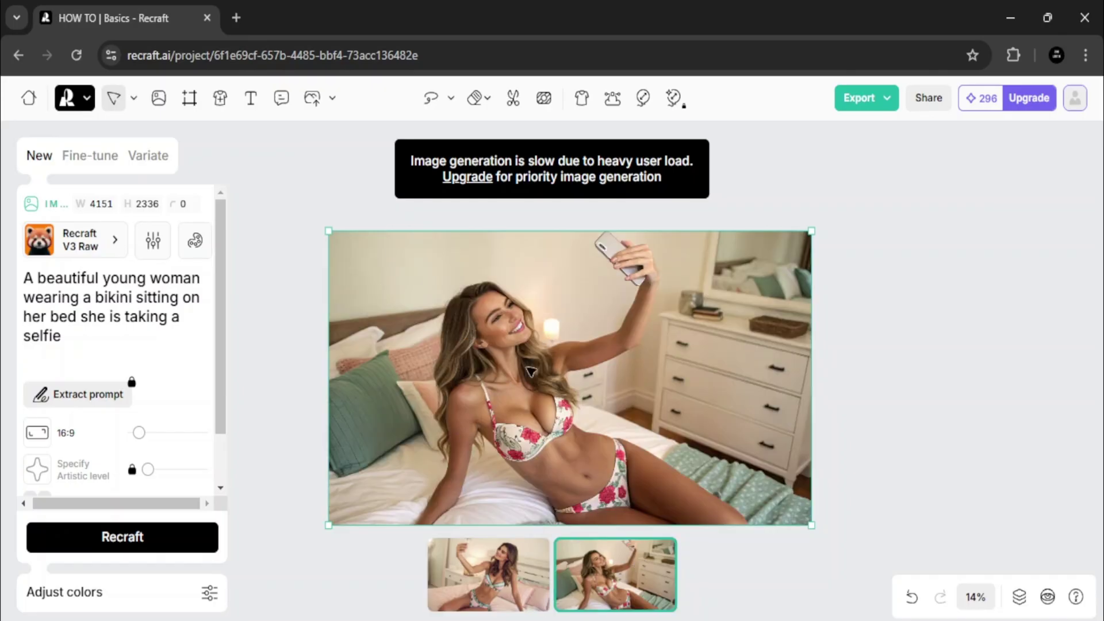
{"action": "scroll", "coordinate": [530, 371], "scroll_direction": "up", "scroll_amount": 3}
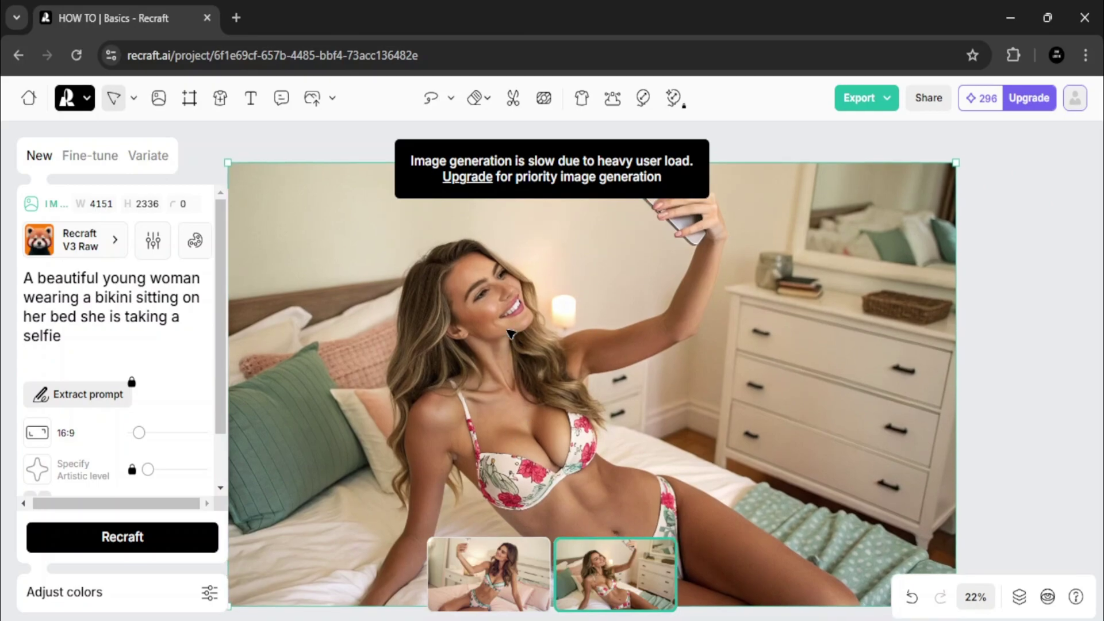
{"action": "scroll", "coordinate": [511, 333], "scroll_direction": "down", "scroll_amount": 2}
{"action": "left_click", "coordinate": [475, 586]}
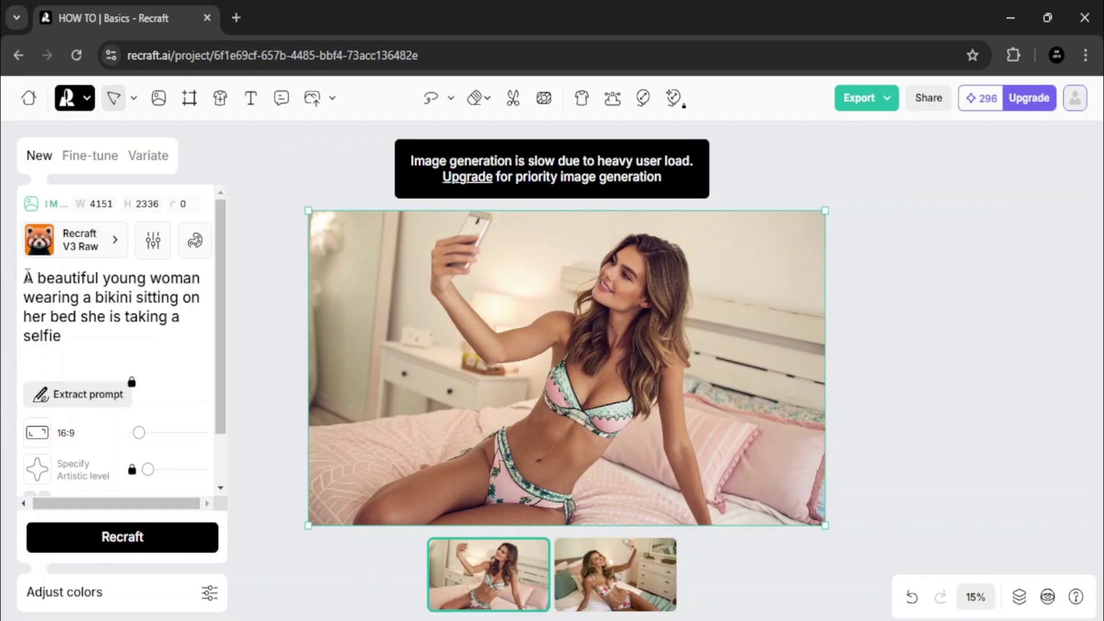
Restore the full selfie prompt and switch the image style to Photorealism
{"action": "left_click_drag", "start_coordinate": [35, 277], "coordinate": [131, 335]}
{"action": "key", "text": "ctrl+c"}
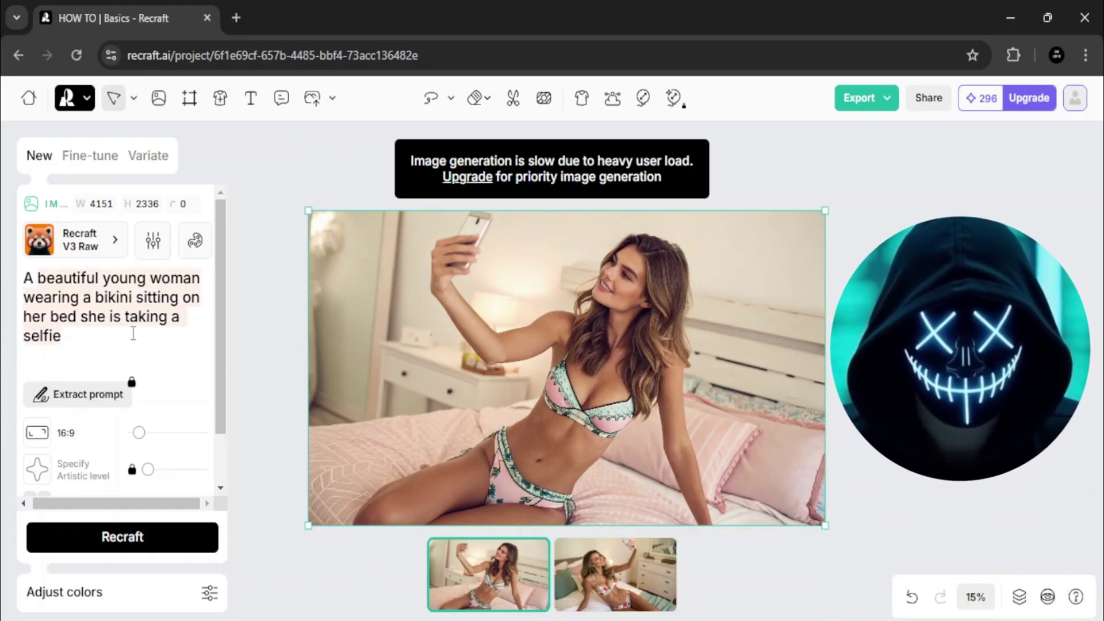
{"action": "key", "text": "BackSpace"}
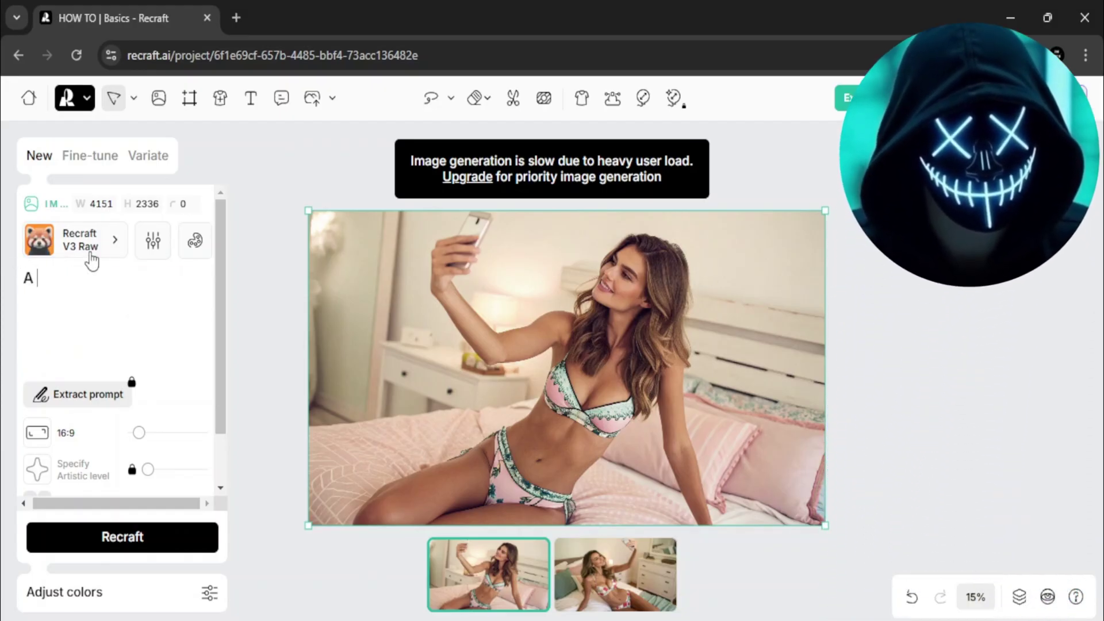
{"action": "key", "text": "ctrl+v"}
{"action": "left_click", "coordinate": [98, 236]}
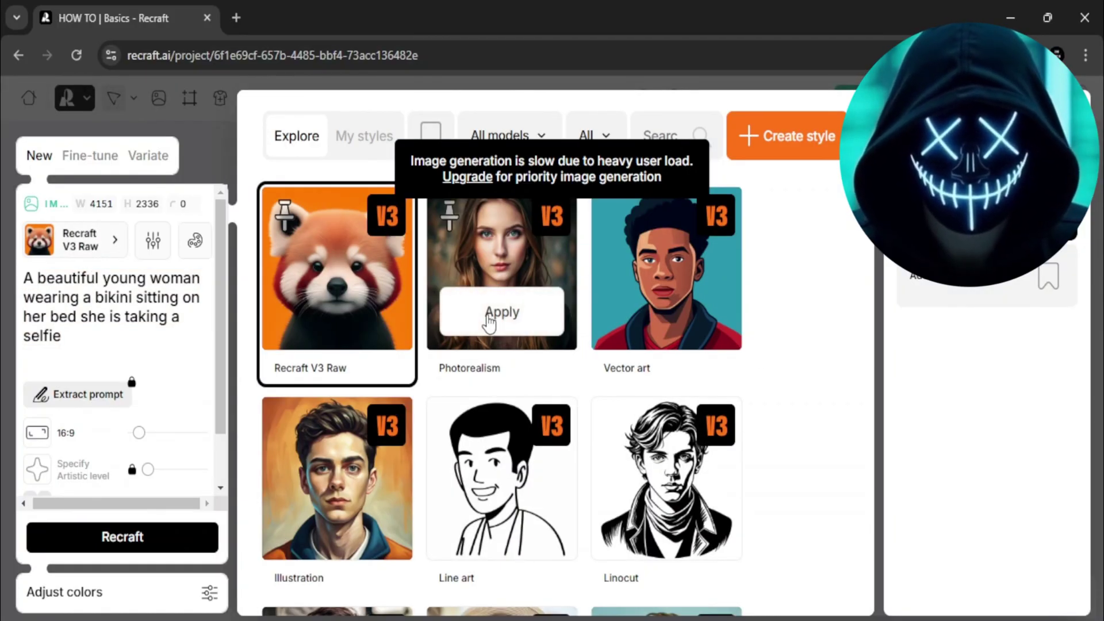
{"action": "left_click", "coordinate": [493, 317]}
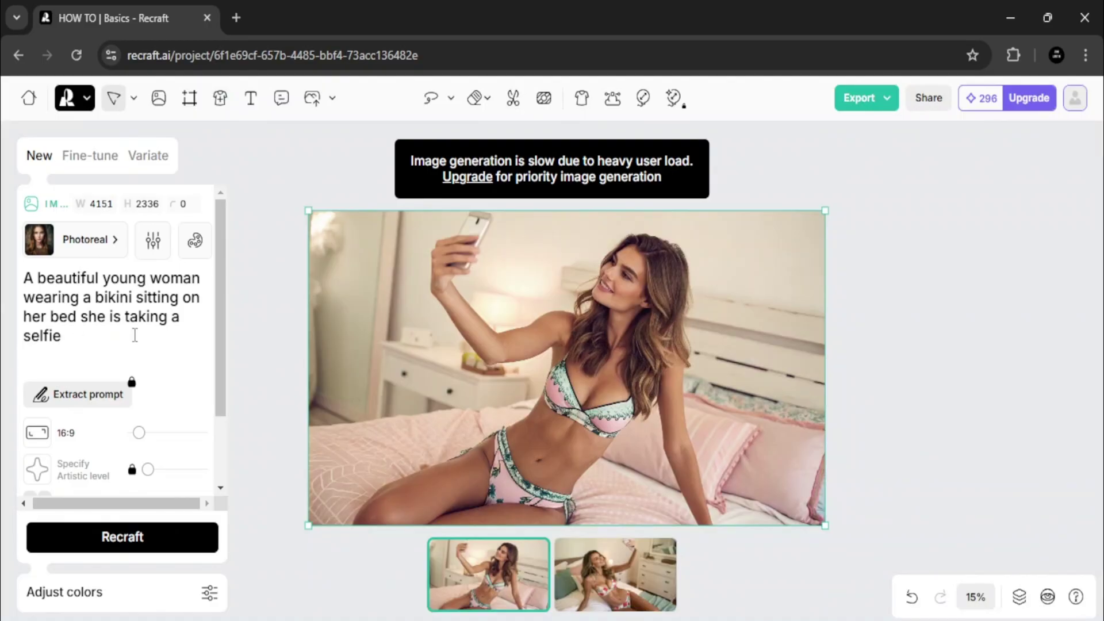
Generate new photoreal images from the prompt and show the second variant
{"action": "left_click", "coordinate": [157, 548]}
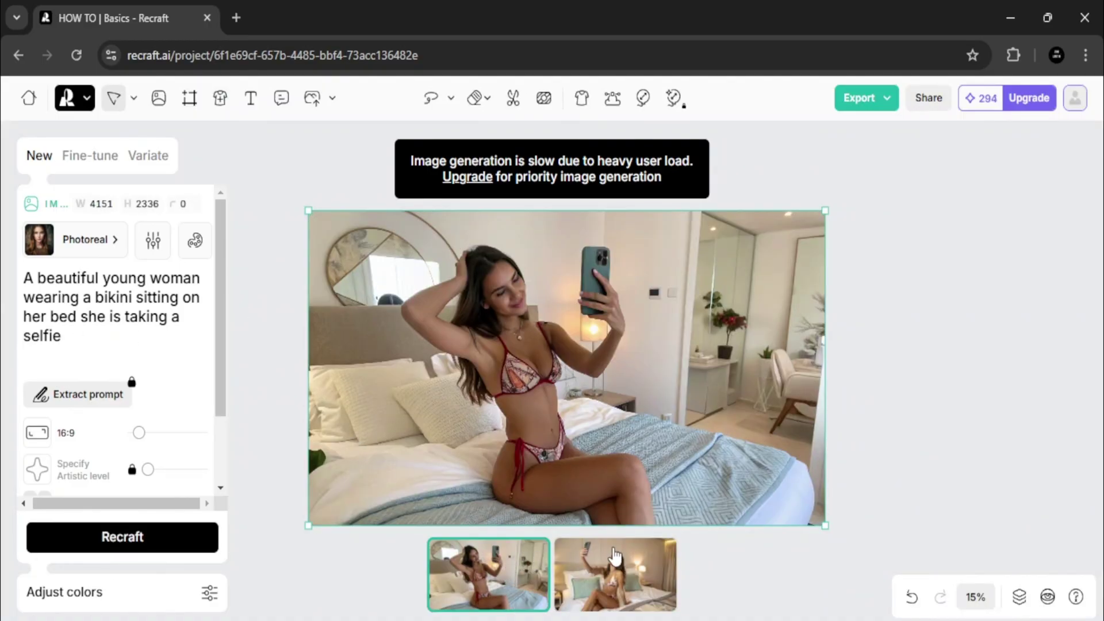
{"action": "left_click", "coordinate": [614, 555]}
{"action": "scroll", "coordinate": [470, 457], "scroll_direction": "up", "scroll_amount": 2}
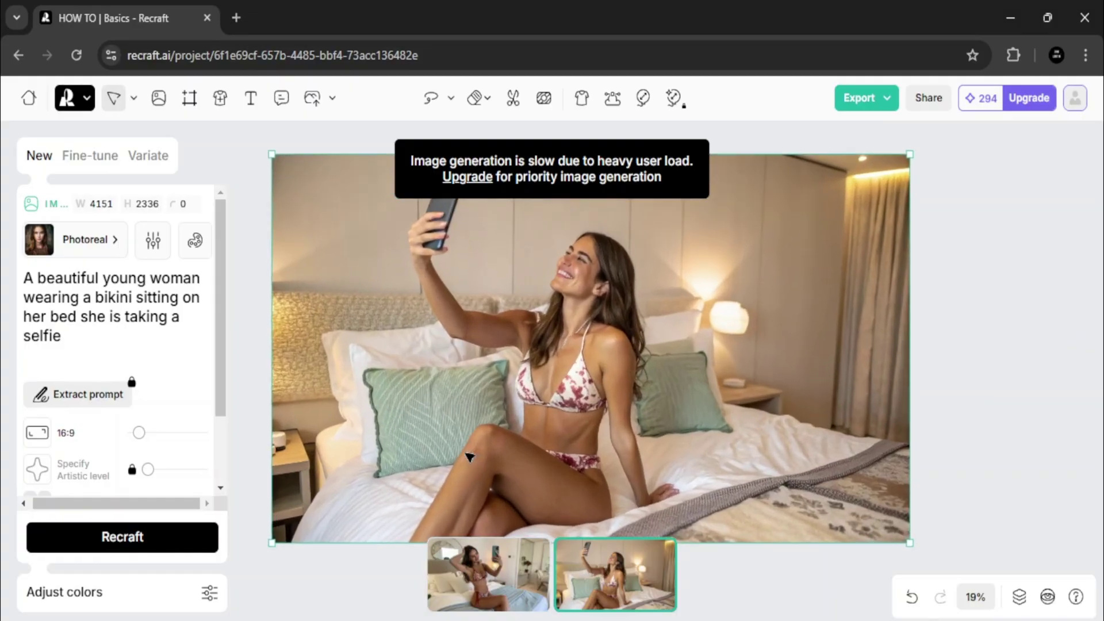
{"action": "scroll", "coordinate": [485, 294], "scroll_direction": "down", "scroll_amount": 2}
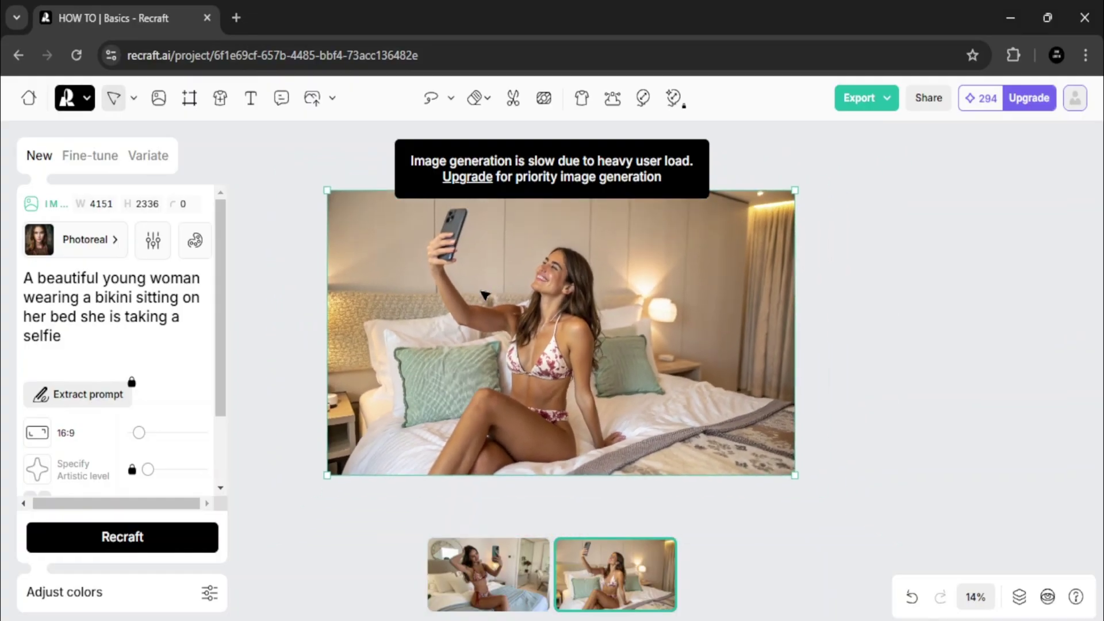
Outline the green pillow on the left of the bed with the lasso Modify area tool
{"action": "left_click", "coordinate": [442, 108]}
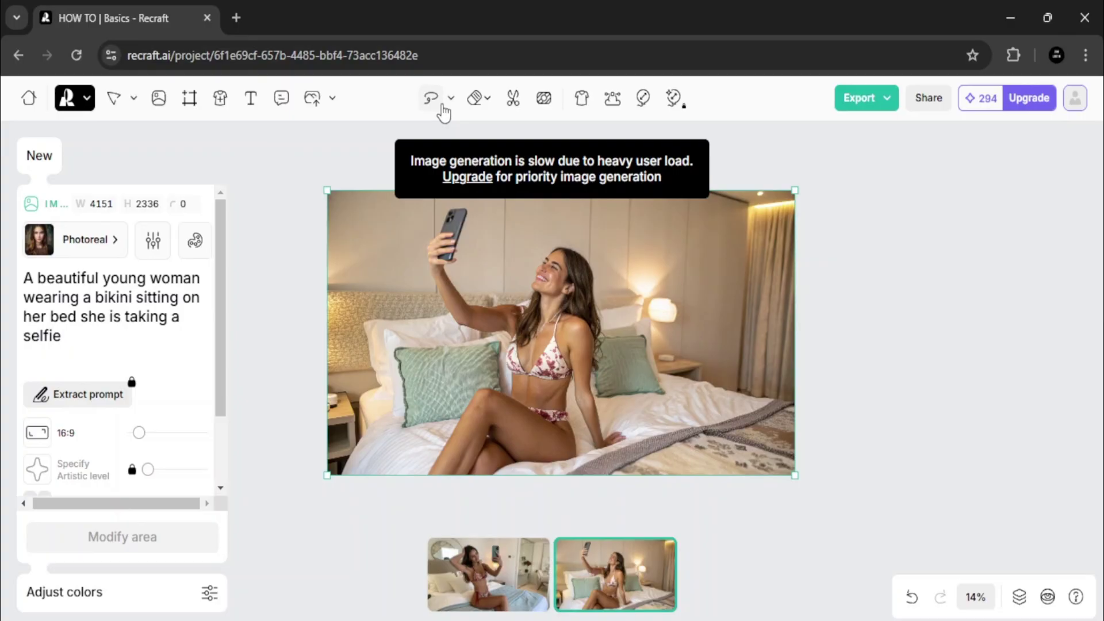
{"action": "left_click", "coordinate": [435, 111]}
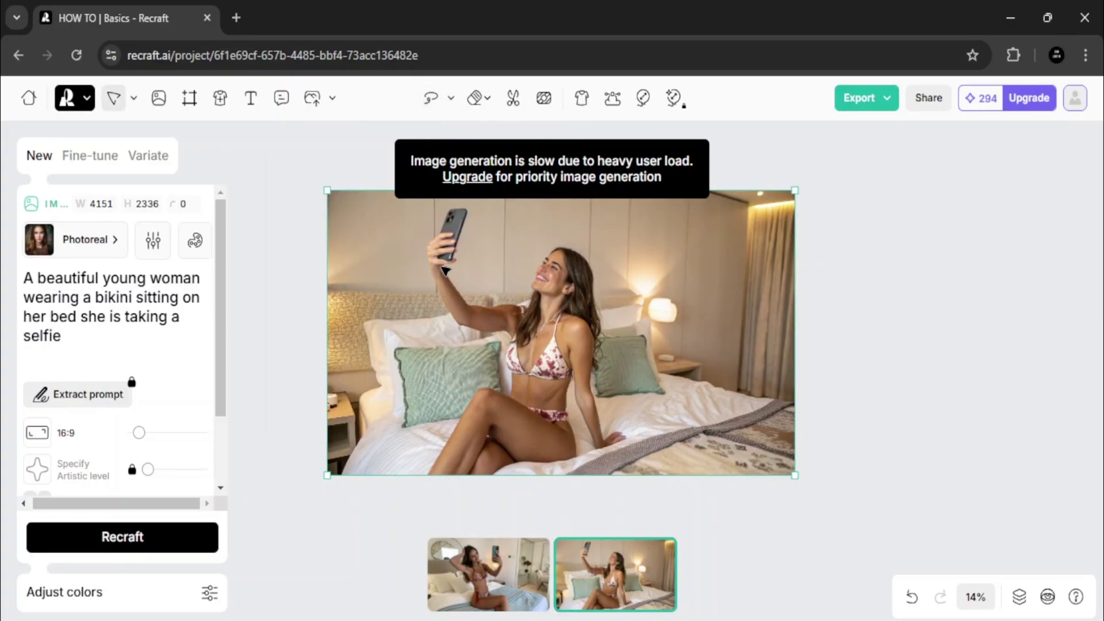
{"action": "left_click", "coordinate": [434, 106]}
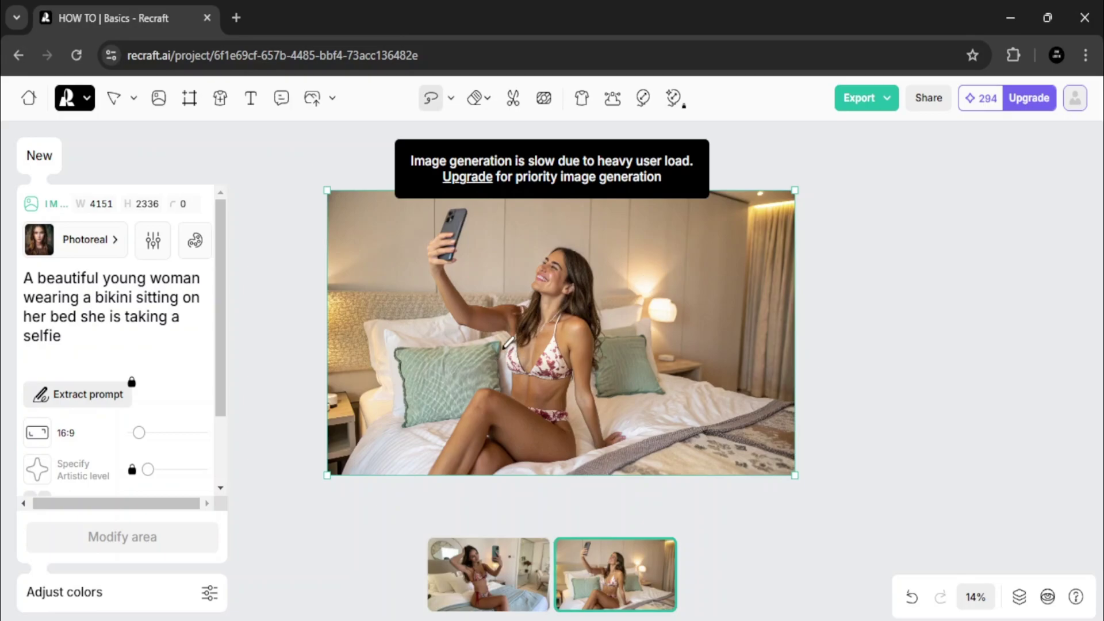
{"action": "left_click_drag", "start_coordinate": [508, 344], "coordinate": [410, 348]}
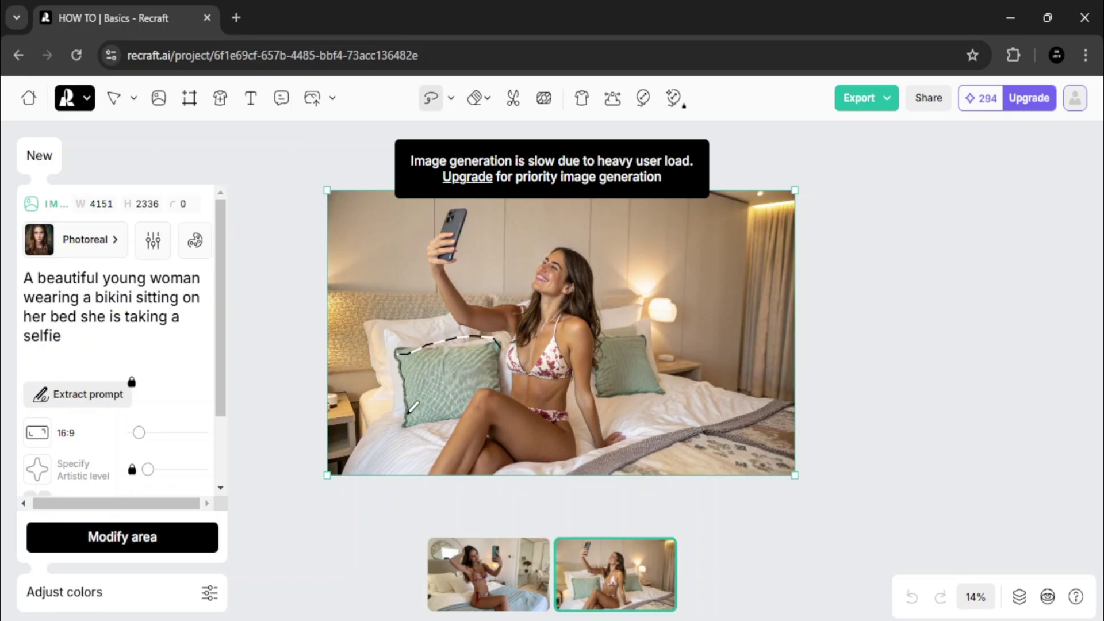
{"action": "left_click_drag", "start_coordinate": [410, 410], "coordinate": [459, 410]}
{"action": "left_click_drag", "start_coordinate": [507, 339], "coordinate": [506, 342]}
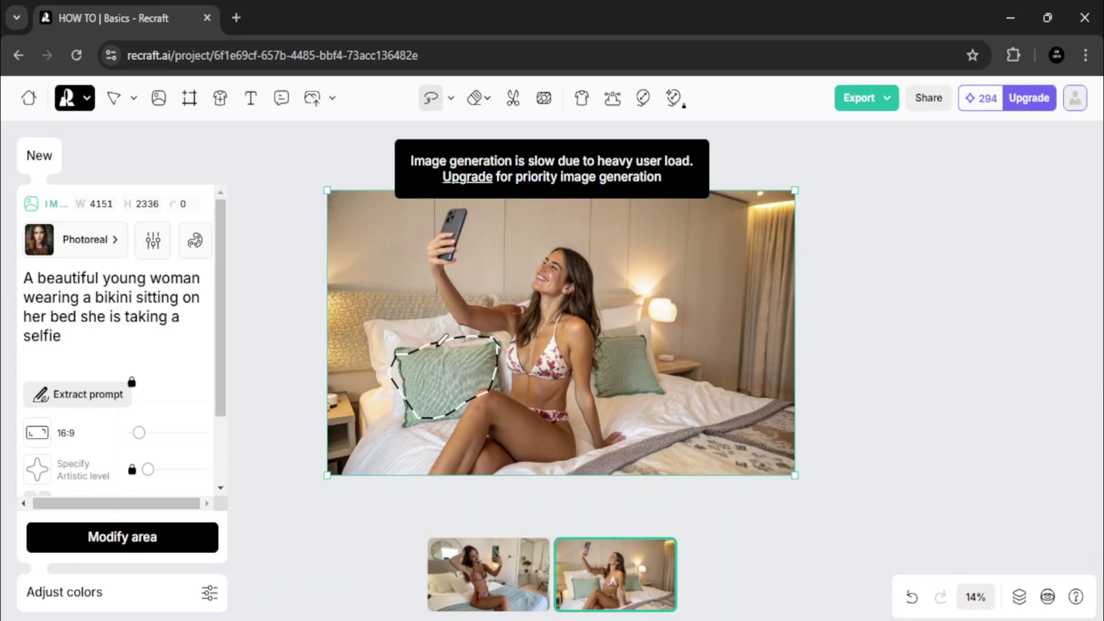
Regenerate the outlined area with the prompt 'a blue pillow' and browse the resulting variants
{"action": "key", "text": "ctrl+a"}
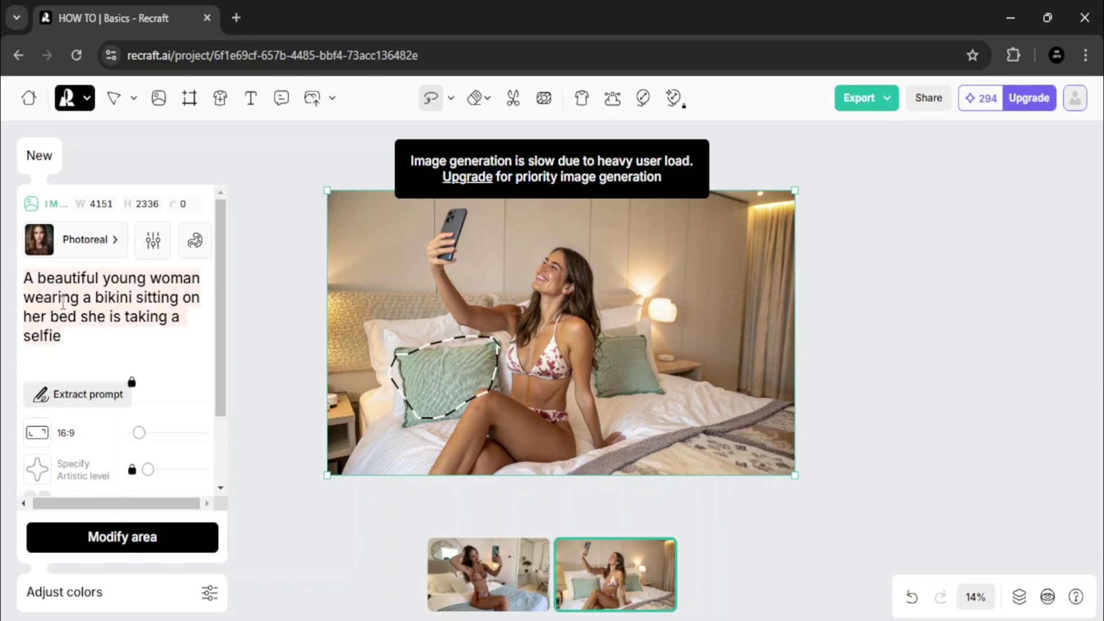
{"action": "key", "text": "BackSpace"}
{"action": "type", "text": "a"}
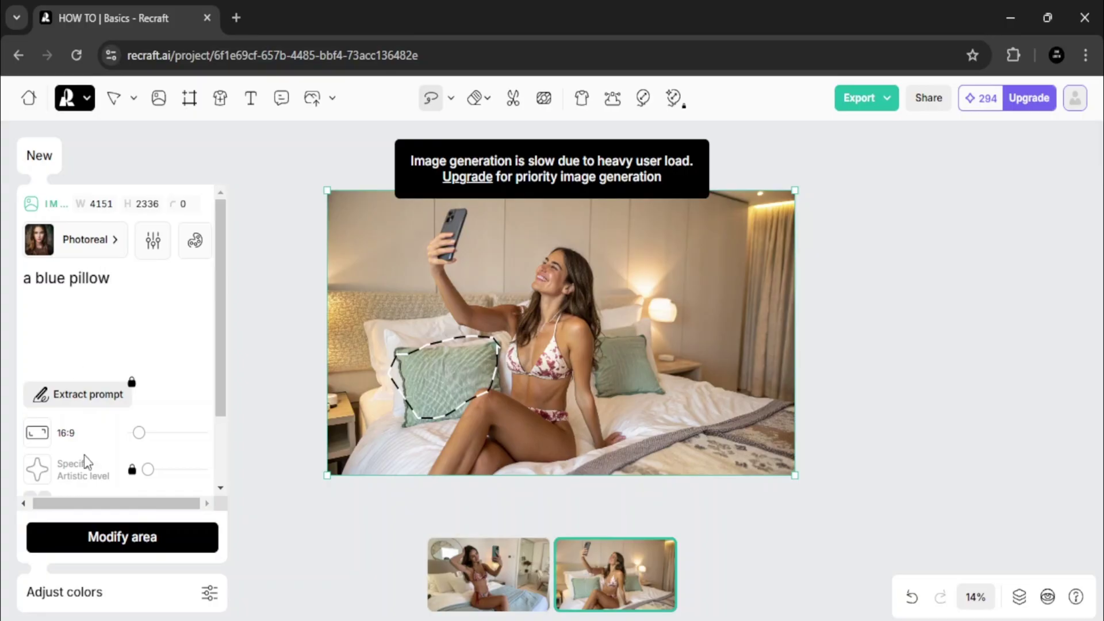
{"action": "type", "text": " blue pillow"}
{"action": "left_click", "coordinate": [123, 537]}
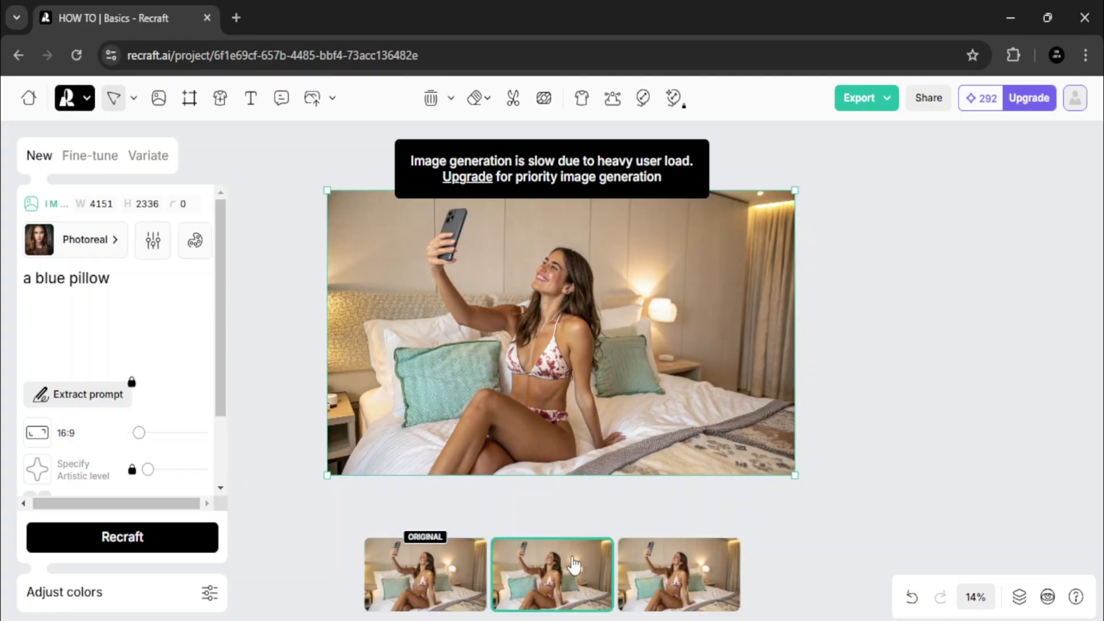
{"action": "left_click", "coordinate": [656, 581]}
{"action": "key", "text": "Right"}
{"action": "key", "text": "Right"}
{"action": "key", "text": "Right"}
{"action": "key", "text": "Right"}
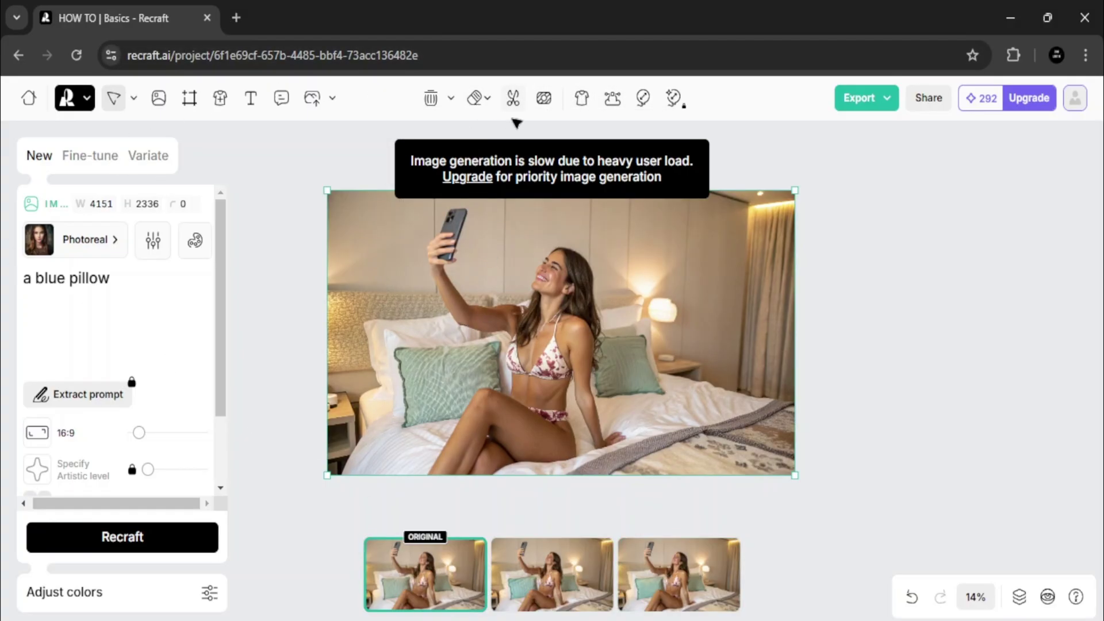
Run Change background on the photo with the prompt 'a sunny beach'
{"action": "left_click", "coordinate": [545, 99]}
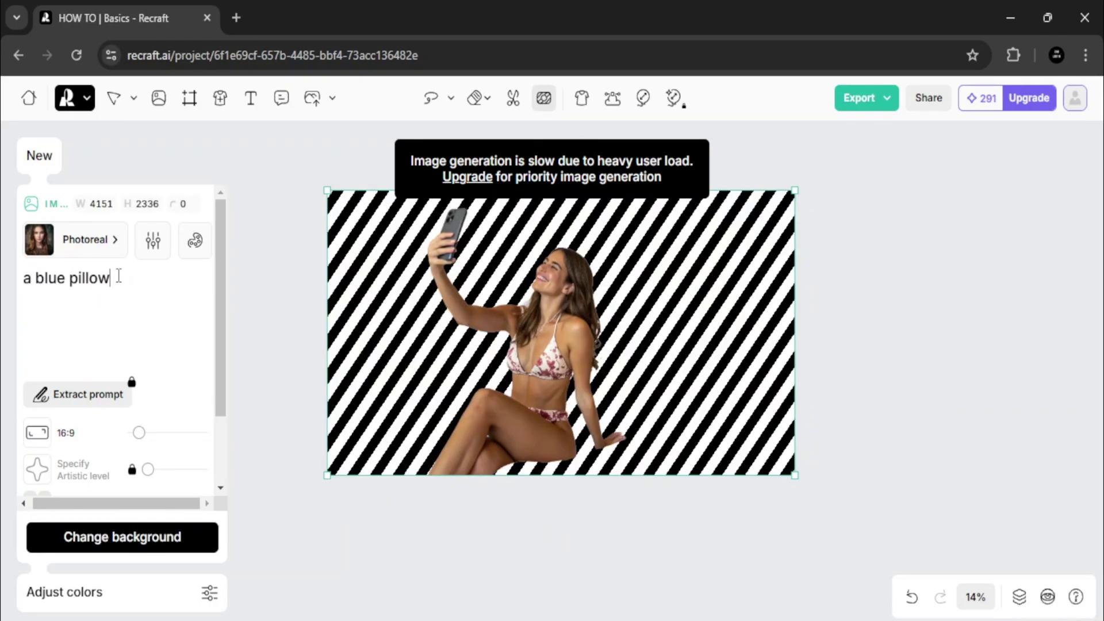
{"action": "key", "text": "ctrl+a"}
{"action": "key", "text": "BackSpace"}
{"action": "type", "text": "b"}
{"action": "key", "text": "BackSpace"}
{"action": "type", "text": "a sun"}
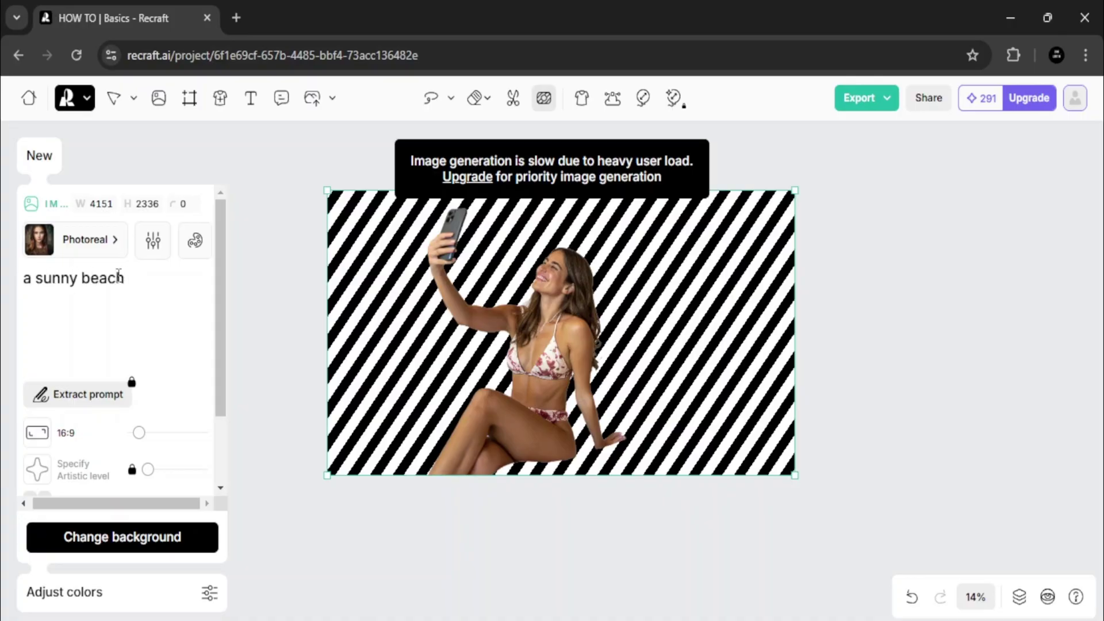
{"action": "type", "text": "ny beach"}
{"action": "left_click", "coordinate": [178, 541]}
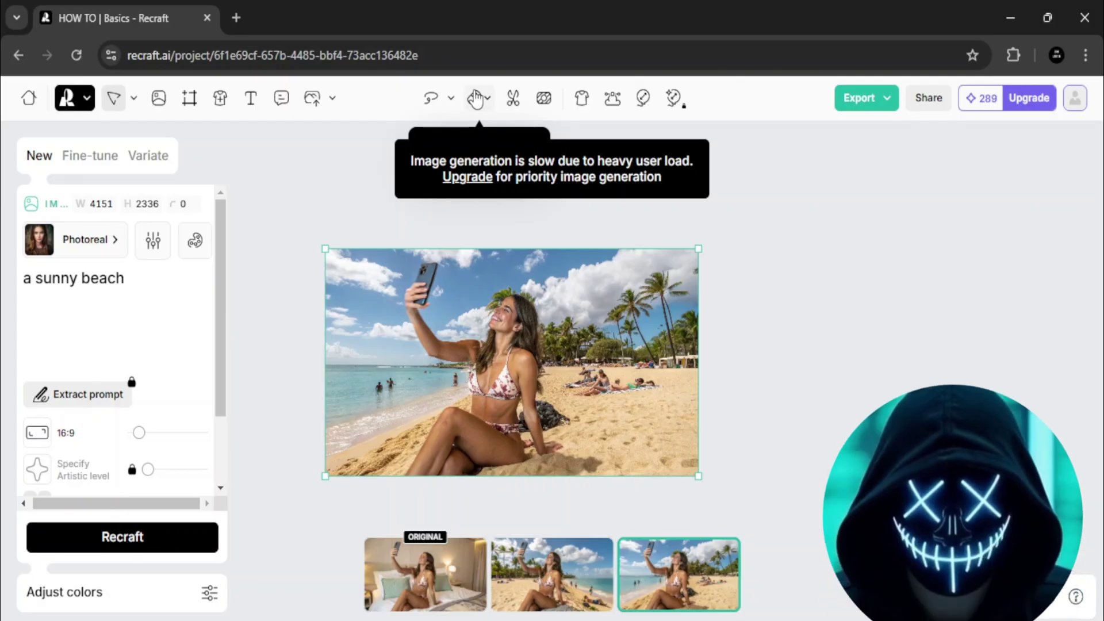
With a larger eraser brush, paint over the swimmers at left, erase them, and reselect the original
{"action": "left_click", "coordinate": [469, 99]}
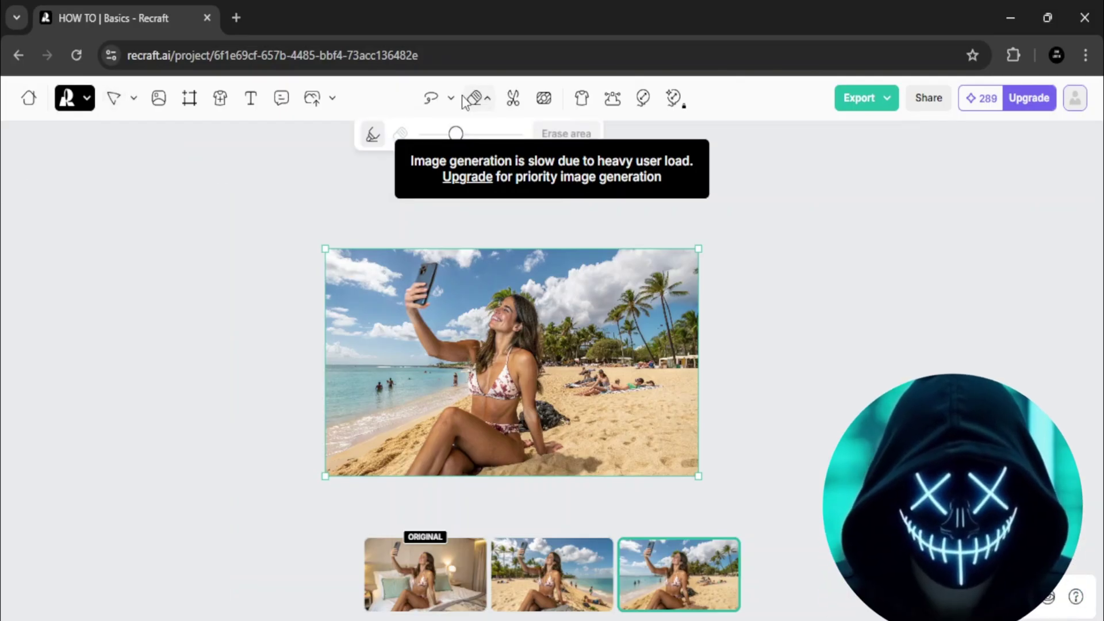
{"action": "left_click_drag", "start_coordinate": [456, 133], "coordinate": [473, 133]}
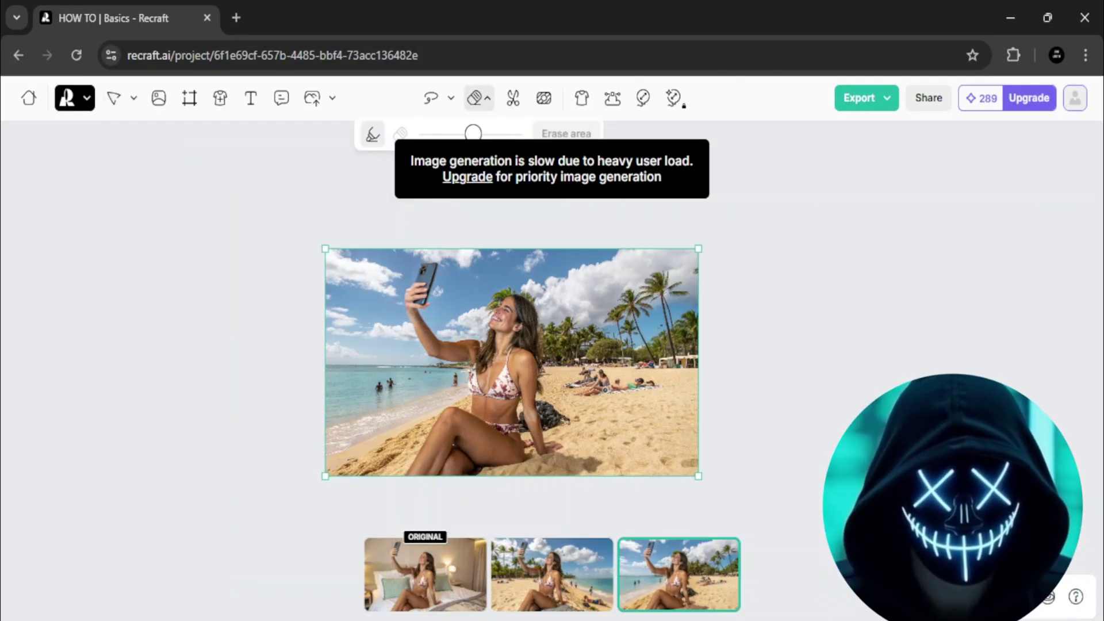
{"action": "left_click", "coordinate": [379, 390]}
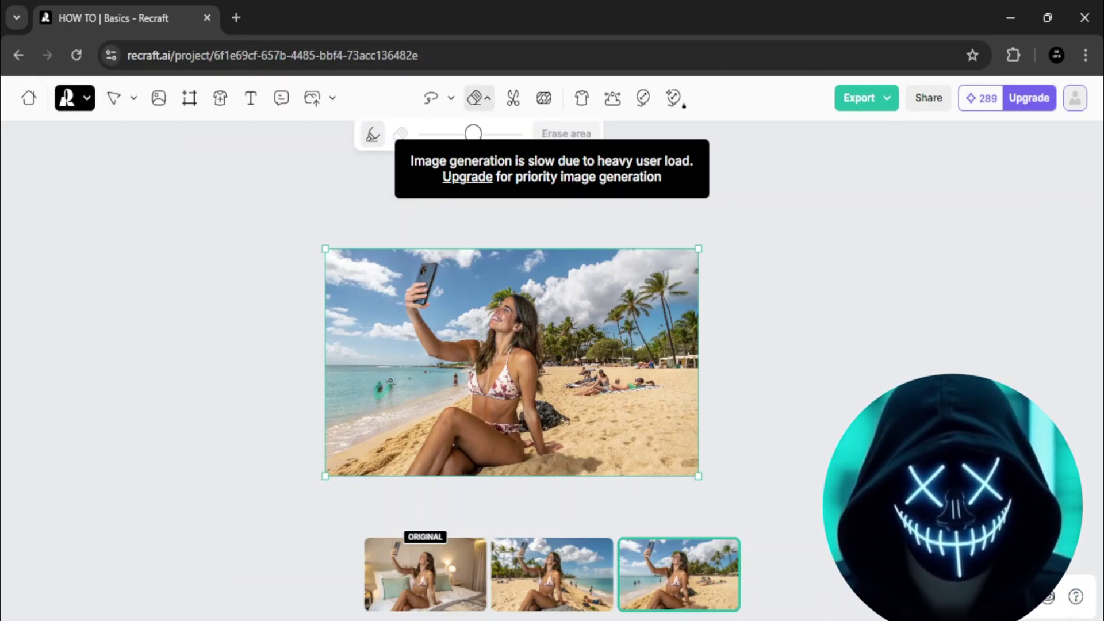
{"action": "left_click_drag", "start_coordinate": [380, 388], "coordinate": [395, 381]}
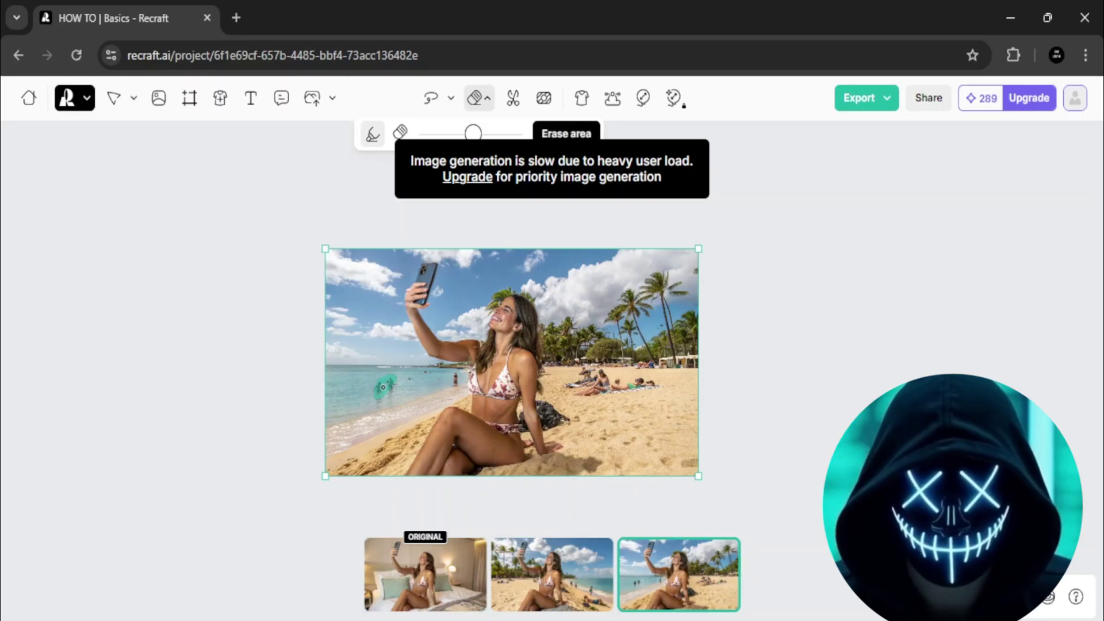
{"action": "left_click", "coordinate": [86, 100]}
{"action": "left_click", "coordinate": [566, 134]}
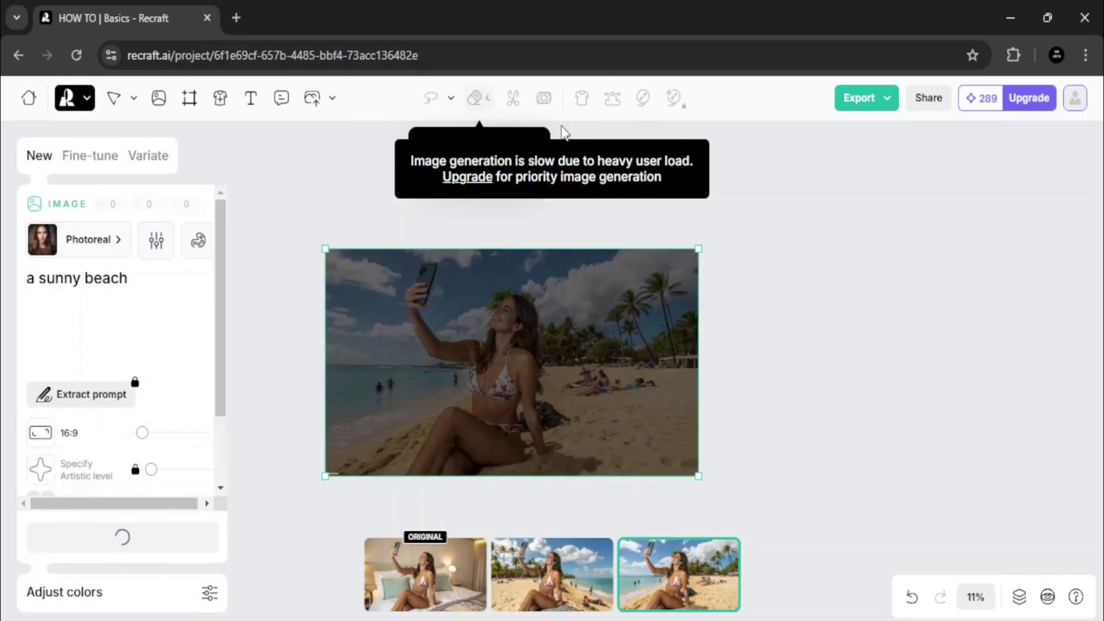
{"action": "left_click", "coordinate": [457, 576]}
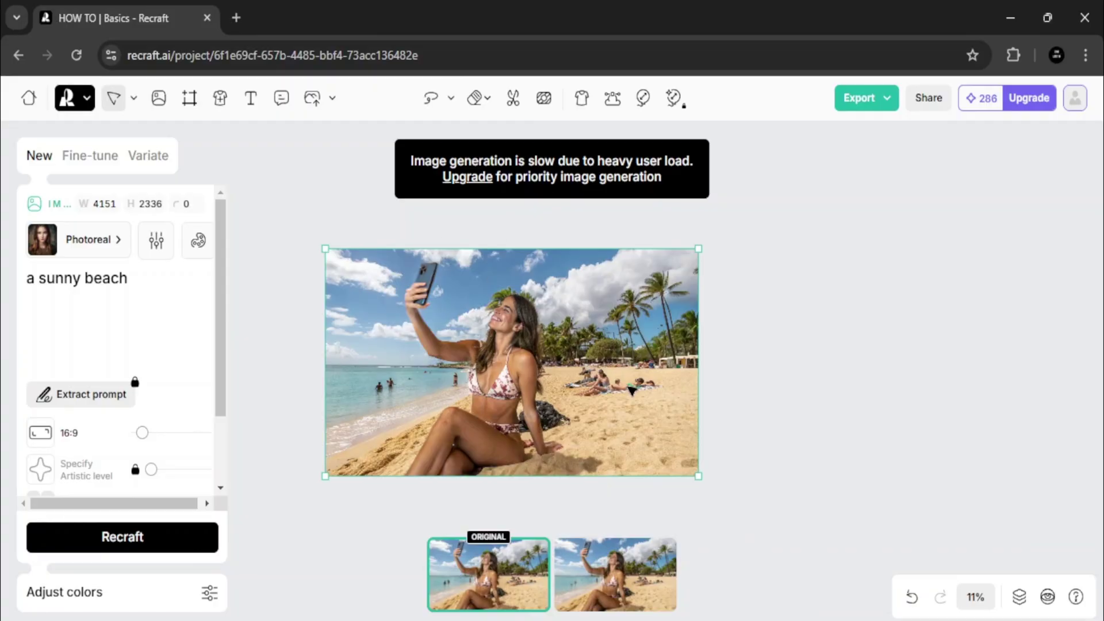
Compare the edited and original beach photos, then browse the image style list
{"action": "left_click", "coordinate": [562, 543]}
{"action": "left_click", "coordinate": [508, 592]}
{"action": "left_click", "coordinate": [87, 240]}
{"action": "scroll", "coordinate": [424, 505], "scroll_direction": "down", "scroll_amount": 10}
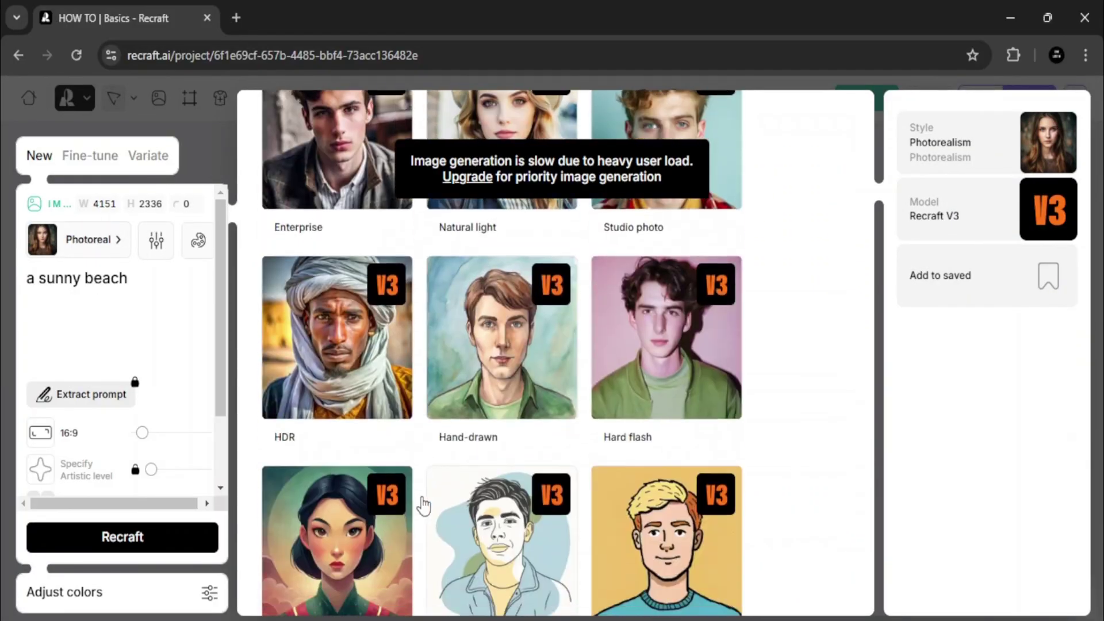
{"action": "scroll", "coordinate": [541, 458], "scroll_direction": "down", "scroll_amount": 15}
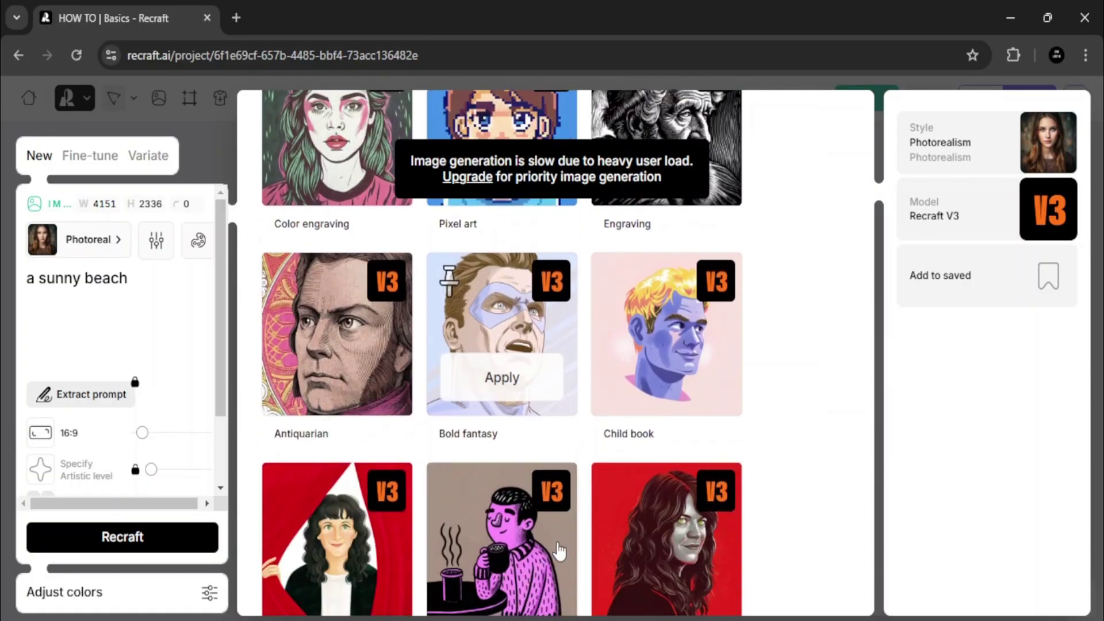
{"action": "scroll", "coordinate": [560, 551], "scroll_direction": "up", "scroll_amount": 20}
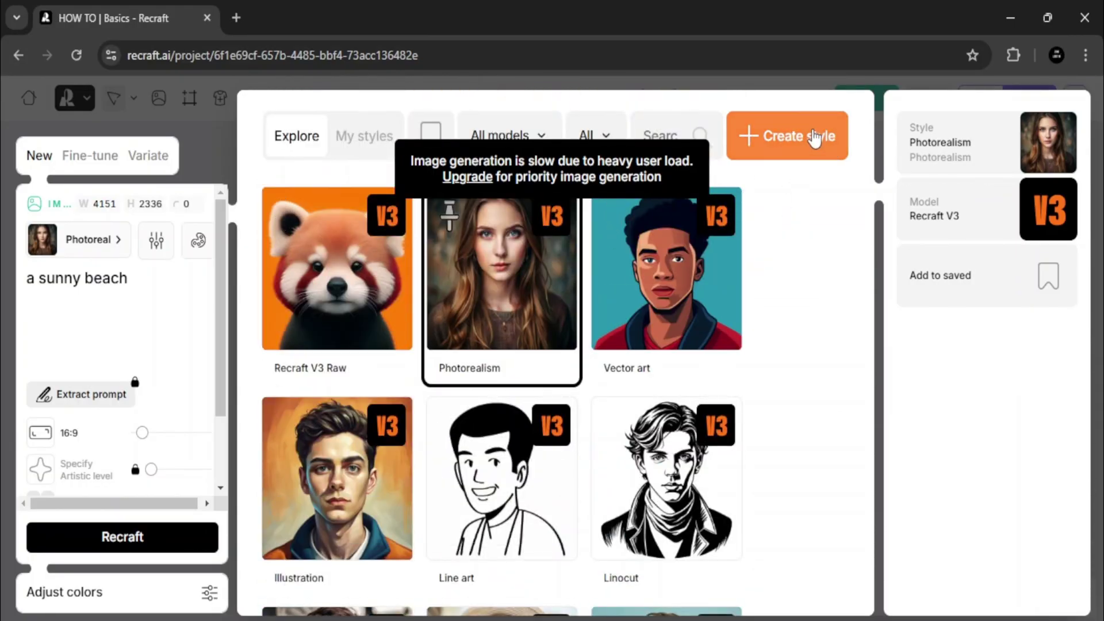
Create a new custom style using the pink-haired portrait as its reference image
{"action": "left_click", "coordinate": [762, 151]}
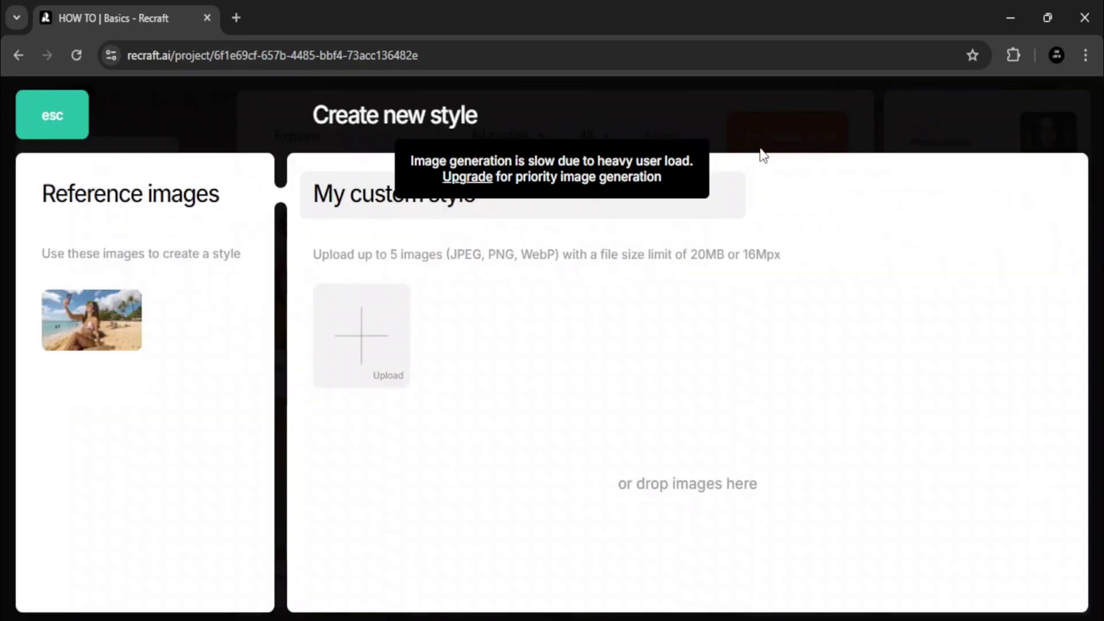
{"action": "left_click", "coordinate": [374, 345]}
{"action": "scroll", "coordinate": [328, 296], "scroll_direction": "down", "scroll_amount": 15}
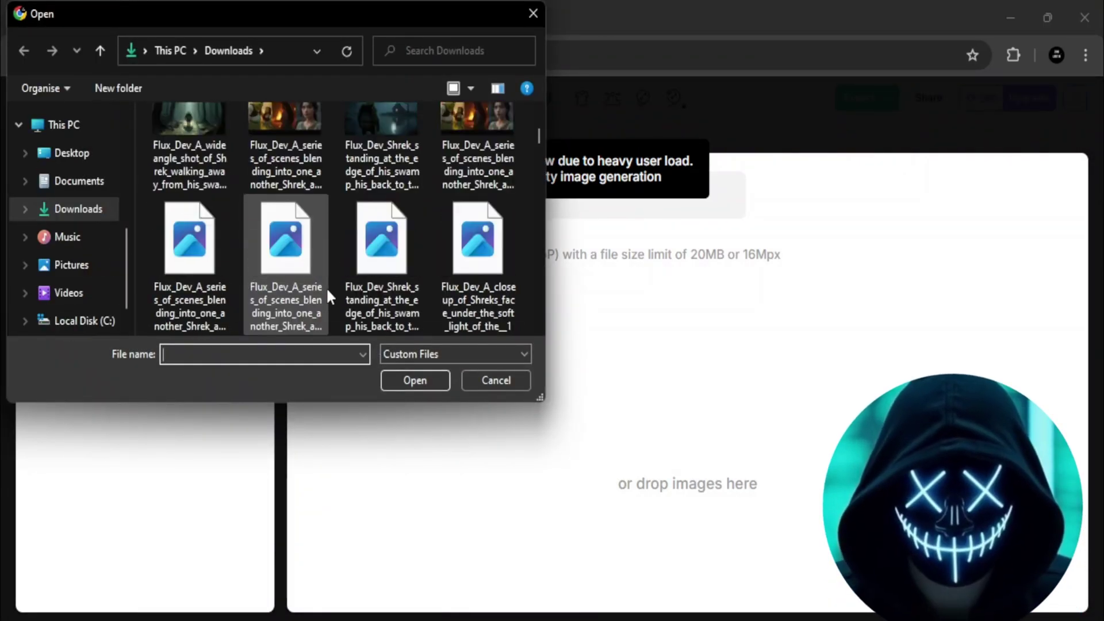
{"action": "scroll", "coordinate": [327, 287], "scroll_direction": "down", "scroll_amount": 2}
{"action": "double_click", "coordinate": [293, 271]}
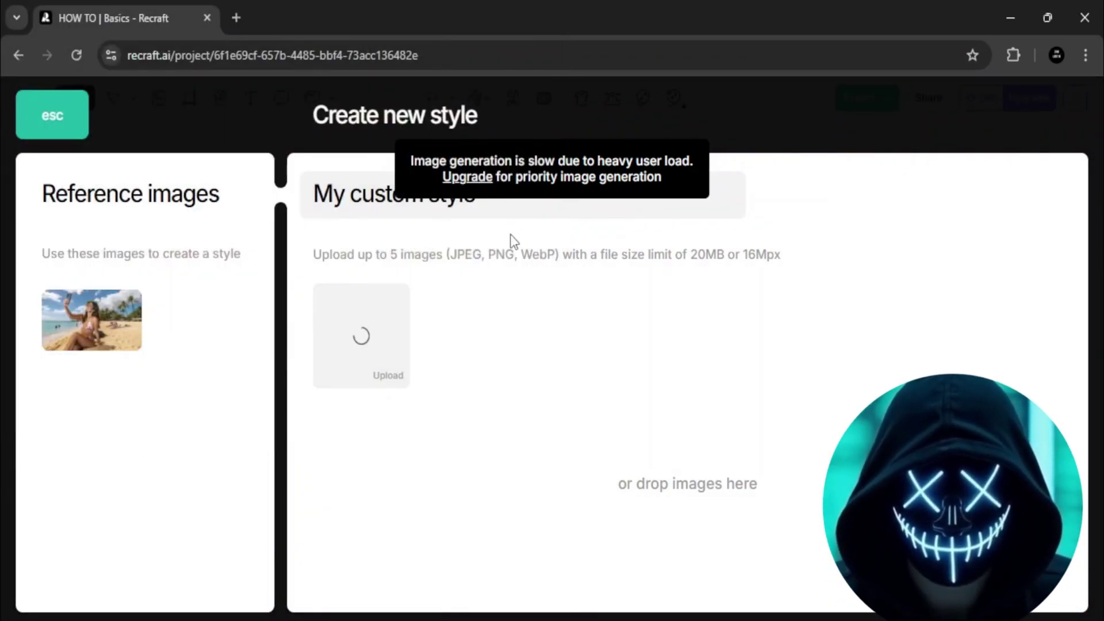
Name the style 'zero limit's style' and add it to my styles
{"action": "left_click", "coordinate": [387, 196]}
{"action": "key", "text": "BackSpace"}
{"action": "key", "text": "BackSpace"}
{"action": "key", "text": "BackSpace"}
{"action": "key", "text": "BackSpace"}
{"action": "key", "text": "BackSpace"}
{"action": "key", "text": "BackSpace"}
{"action": "key", "text": "BackSpace"}
{"action": "key", "text": "BackSpace"}
{"action": "key", "text": "BackSpace"}
{"action": "key", "text": "BackSpace"}
{"action": "key", "text": "BackSpace"}
{"action": "key", "text": "BackSpace"}
{"action": "key", "text": "BackSpace"}
{"action": "key", "text": "BackSpace"}
{"action": "key", "text": "BackSpace"}
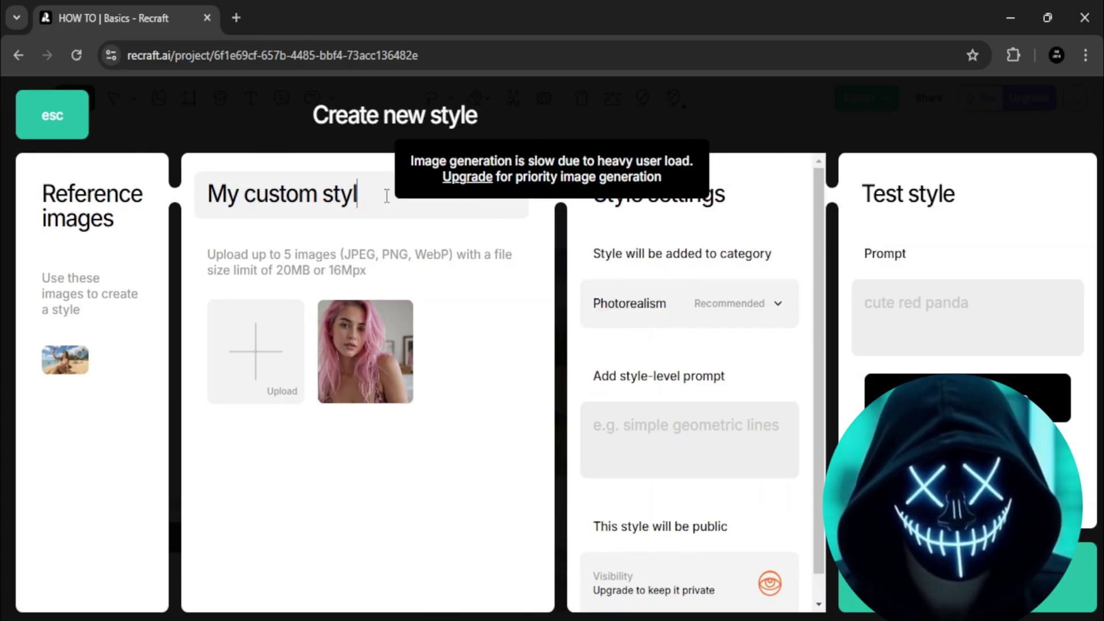
{"action": "type", "text": "zero limit"}
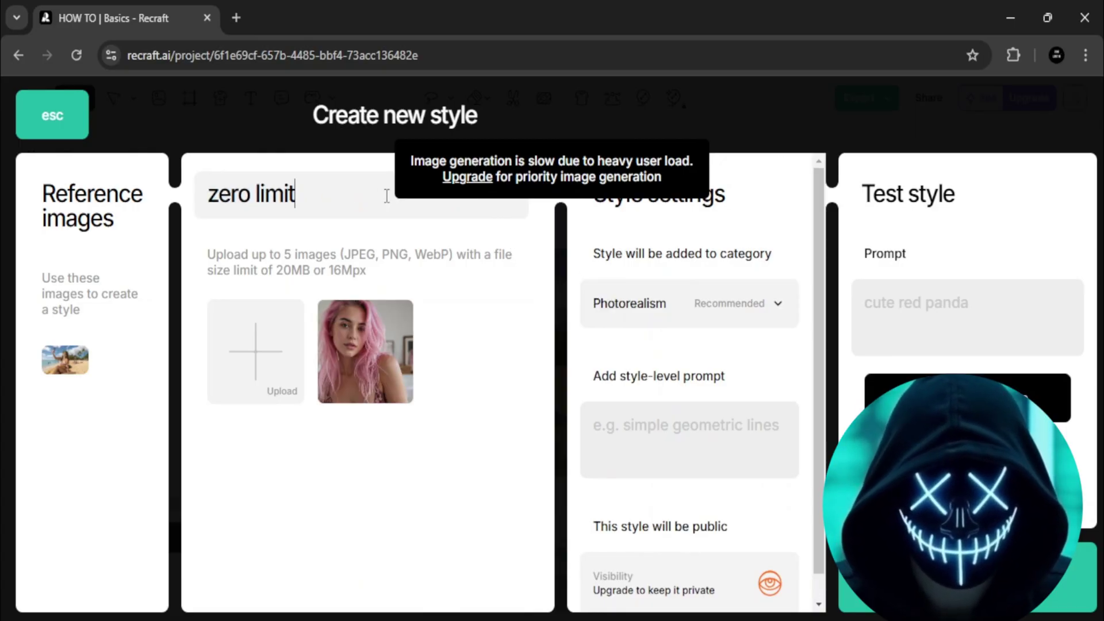
{"action": "type", "text": "'s style"}
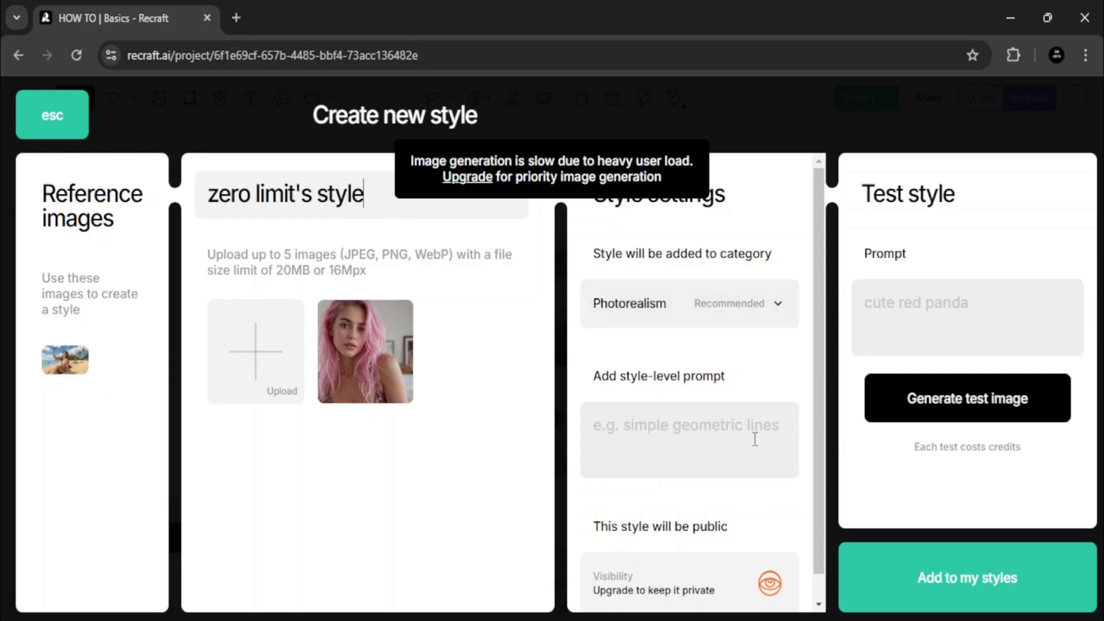
{"action": "left_click", "coordinate": [958, 575]}
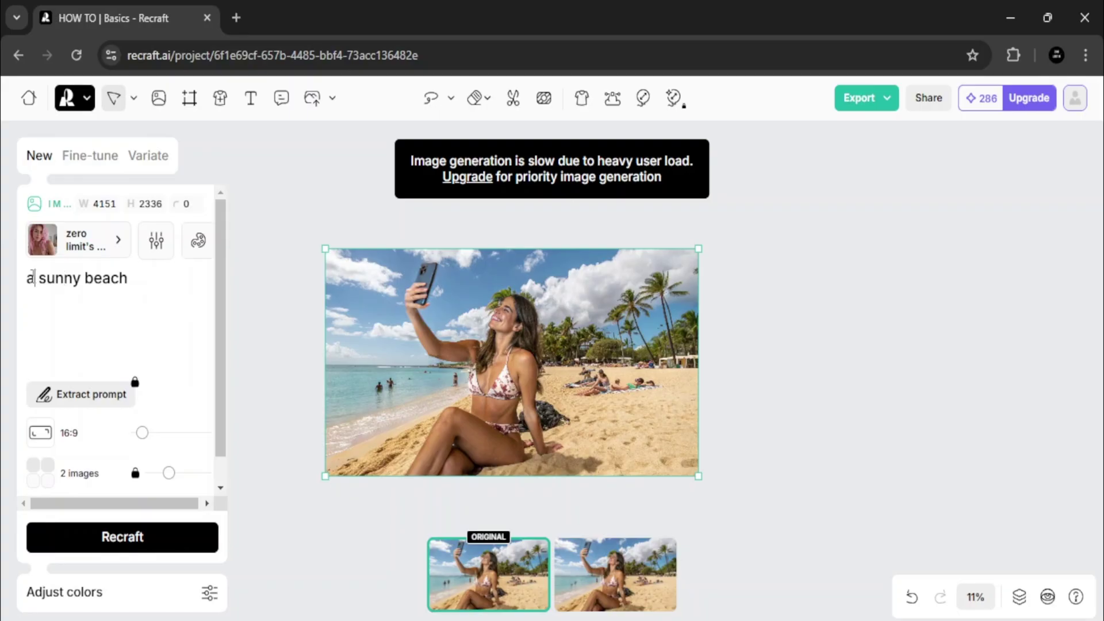
Change the prompt to 'a young woman in a sunny beach' and generate in the custom style
{"action": "type", "text": "young womn"}
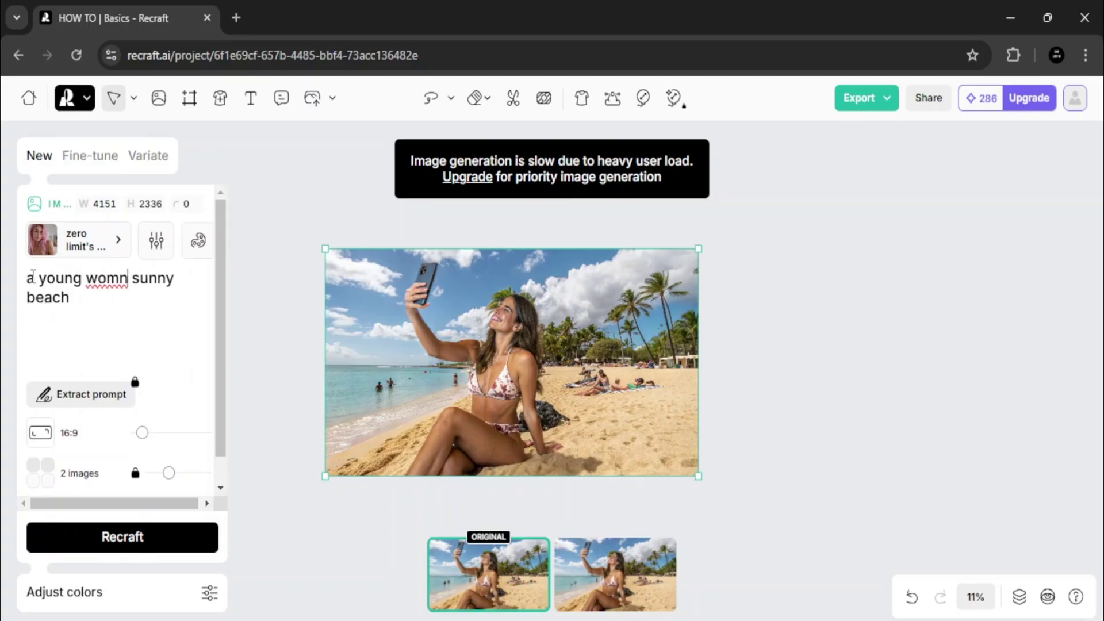
{"action": "key", "text": "BackSpace"}
{"action": "type", "text": "an in a"}
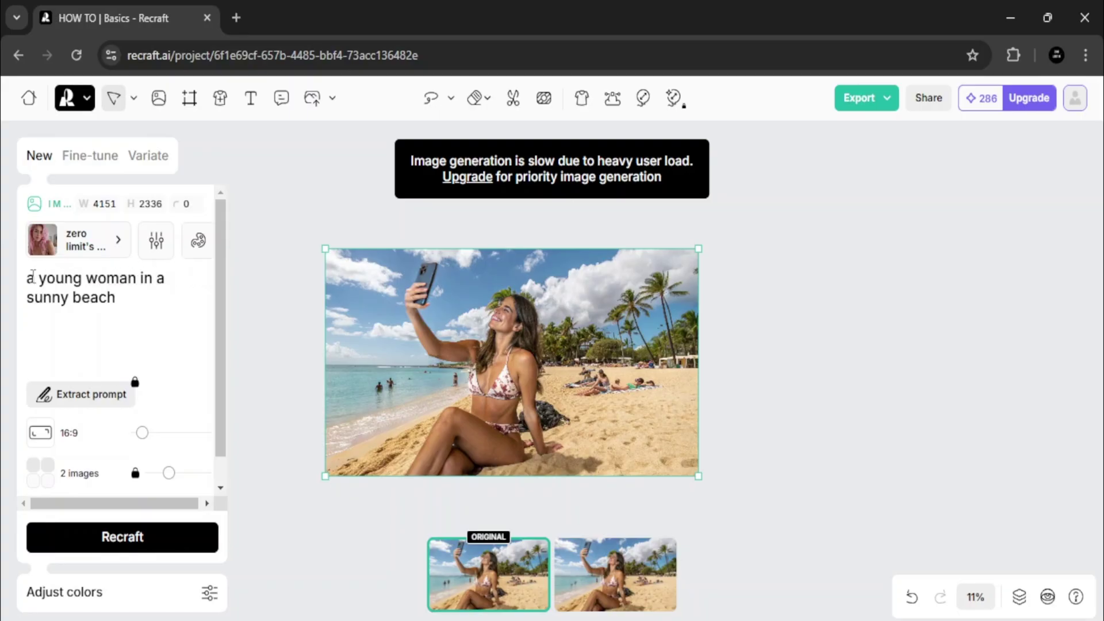
{"action": "left_click", "coordinate": [141, 551]}
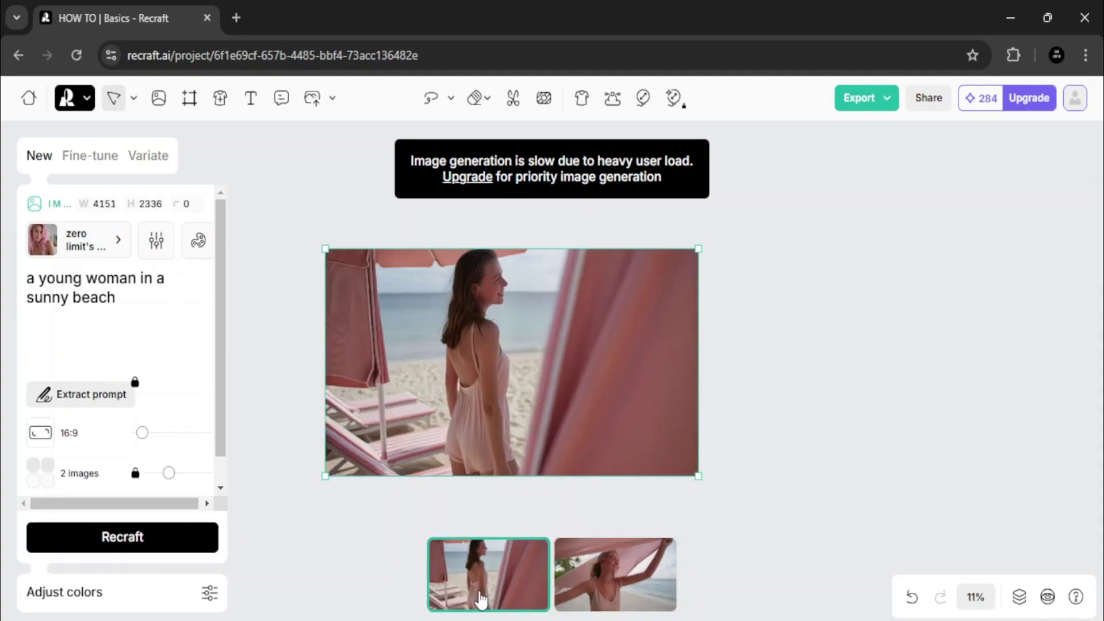
Put the scarf-holding woman variant on the canvas
{"action": "scroll", "coordinate": [452, 322], "scroll_direction": "up", "scroll_amount": 3}
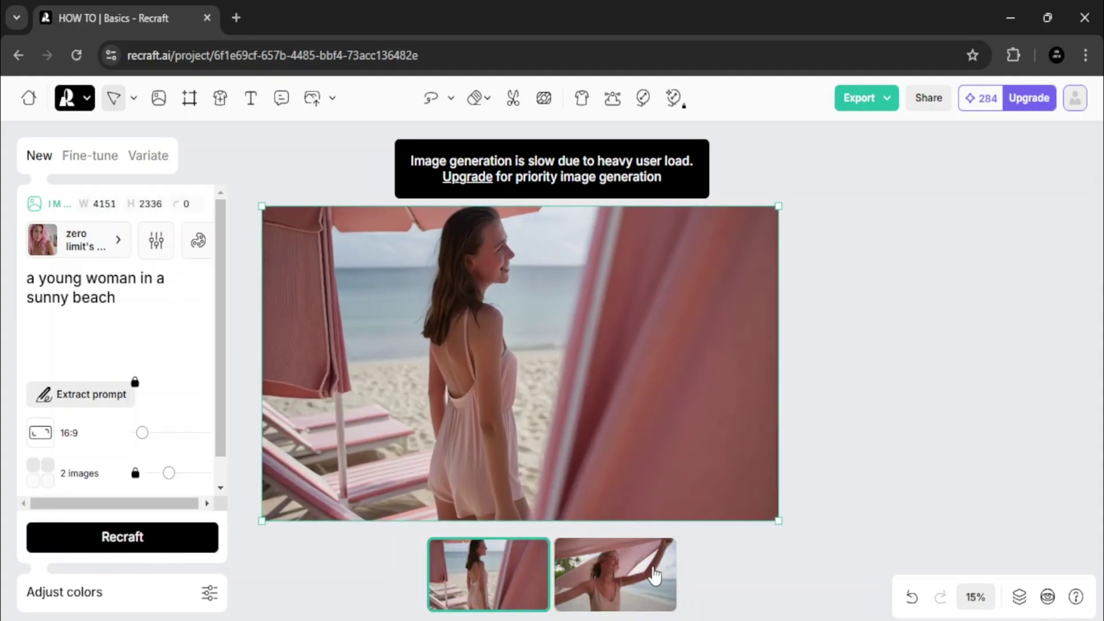
{"action": "left_click", "coordinate": [654, 575]}
{"action": "scroll", "coordinate": [542, 345], "scroll_direction": "up", "scroll_amount": 1}
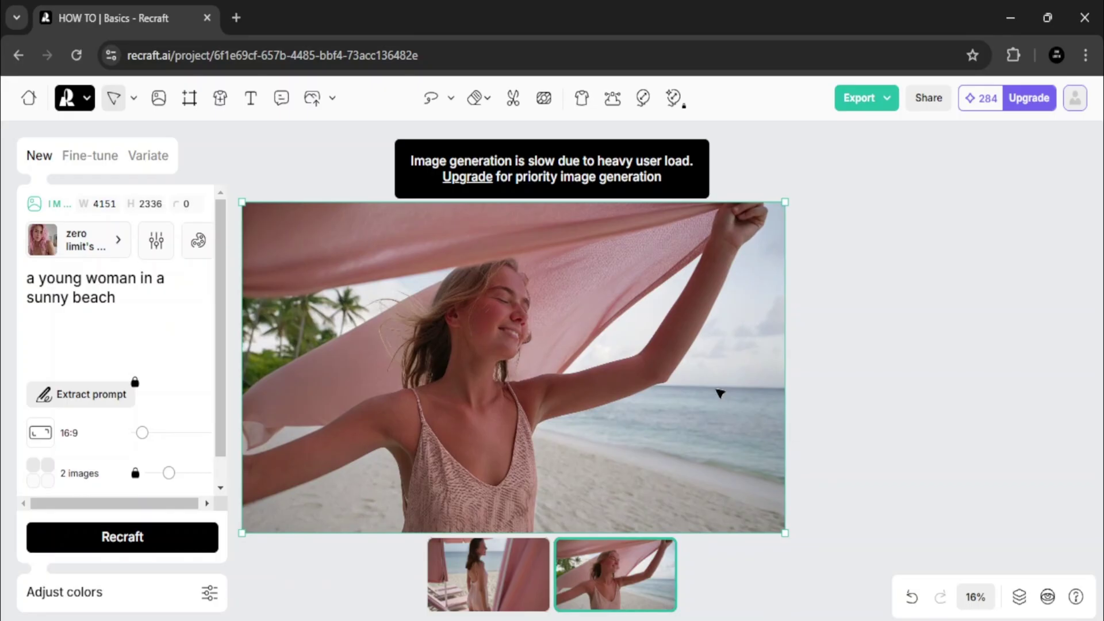
Export the scarf-holding beach image as a PNG download
{"action": "right_click", "coordinate": [720, 393]}
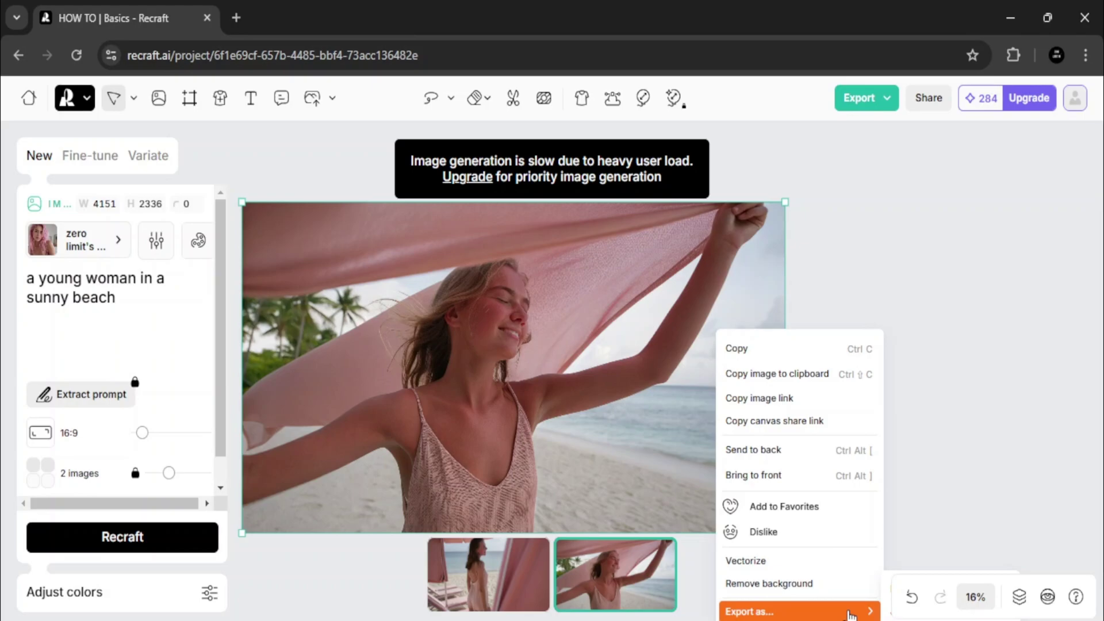
{"action": "left_click", "coordinate": [850, 614]}
{"action": "left_click", "coordinate": [857, 247]}
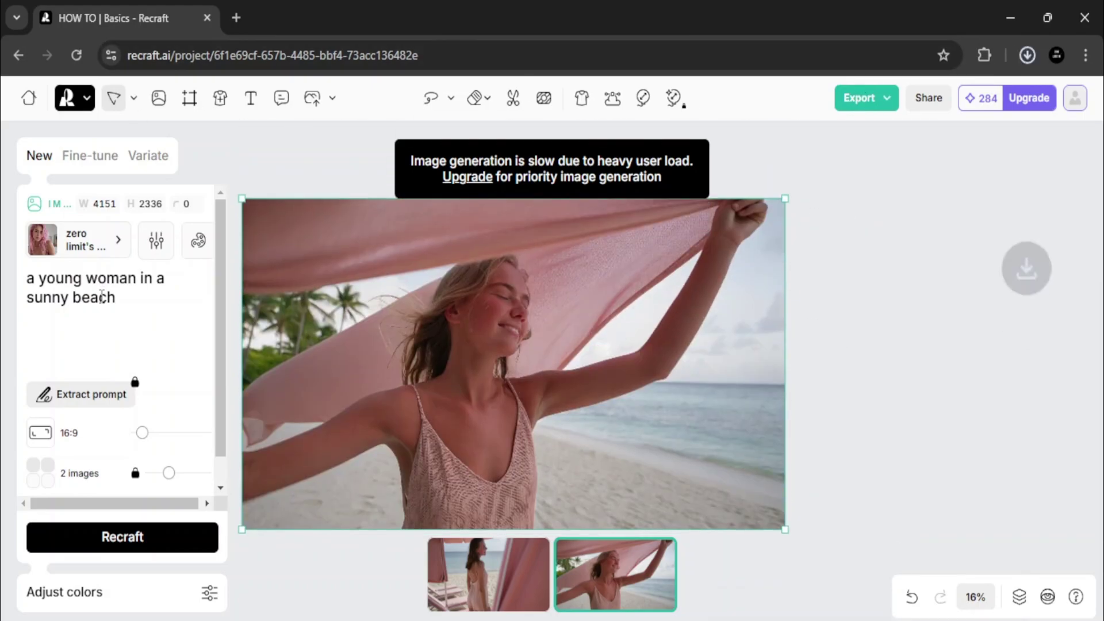
{"action": "left_click", "coordinate": [115, 241]}
Apply Recraft V3 Raw, set the prompt to 'a puppy', and generate images
{"action": "left_click", "coordinate": [357, 314]}
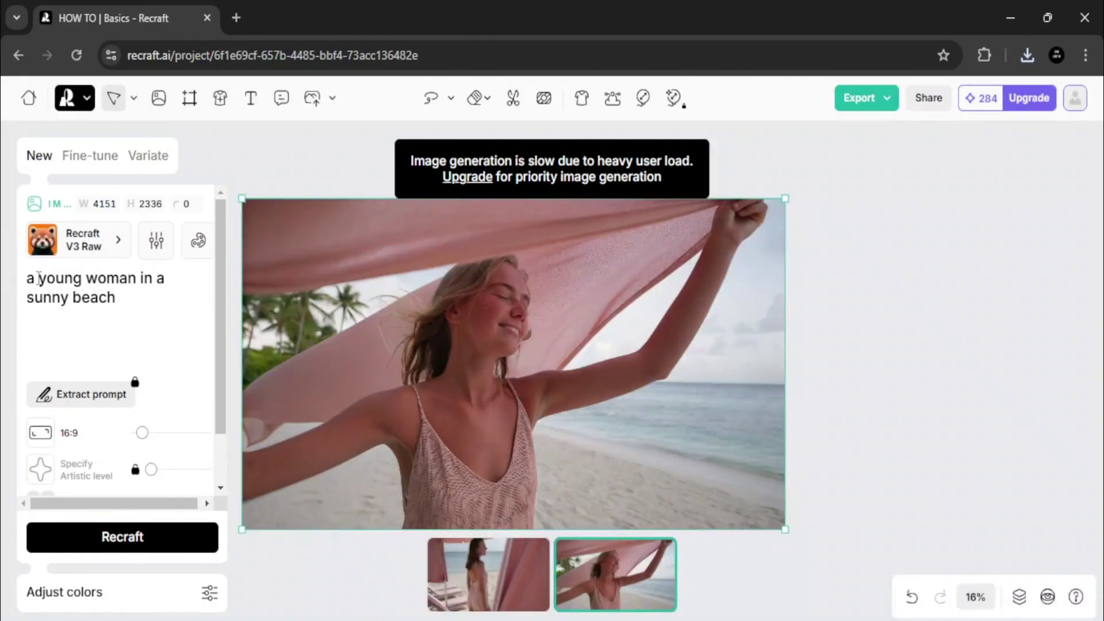
{"action": "left_click_drag", "start_coordinate": [38, 278], "coordinate": [160, 329]}
{"action": "key", "text": "BackSpace"}
{"action": "type", "text": "youn"}
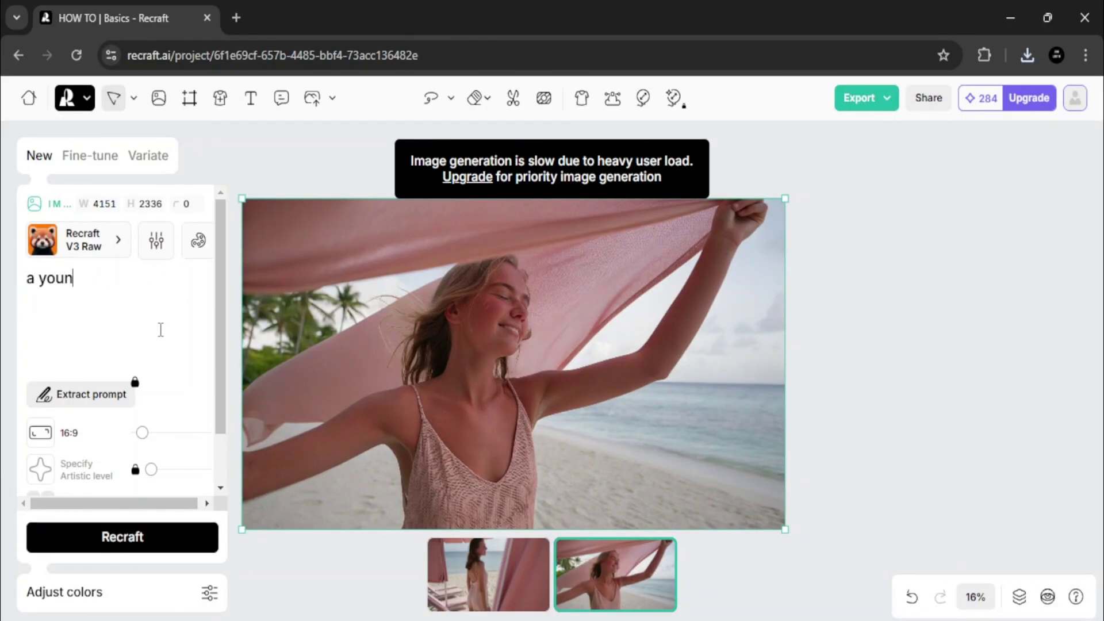
{"action": "type", "text": "g ko"}
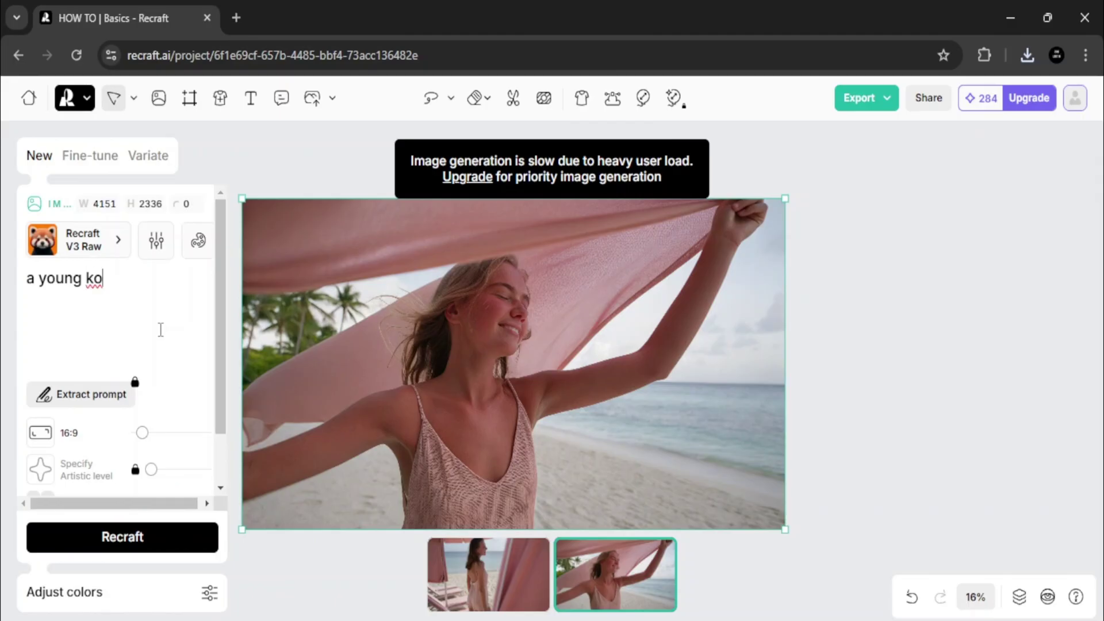
{"action": "key", "text": "BackSpace"}
{"action": "key", "text": "BackSpace"}
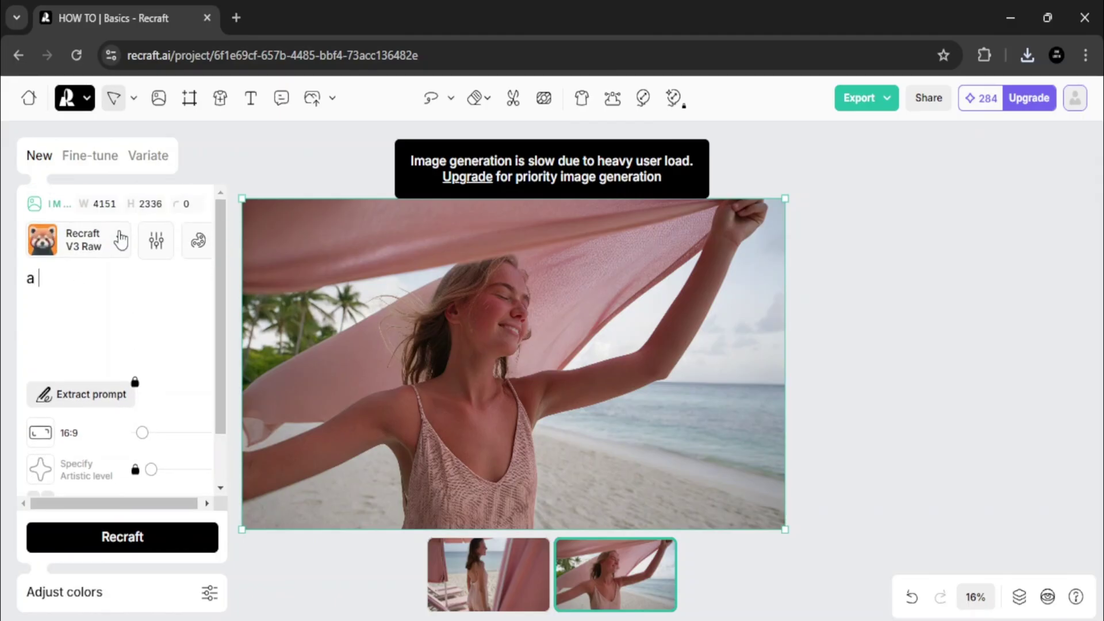
{"action": "left_click", "coordinate": [98, 546]}
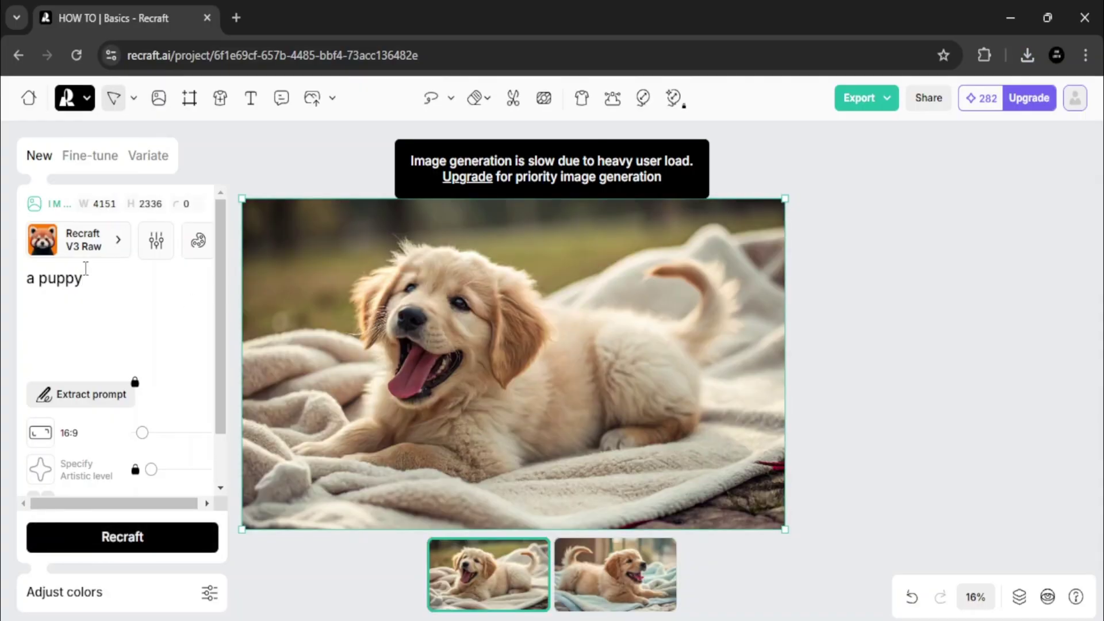
Compare the two golden puppy variants, then clear 'puppy' from the prompt
{"action": "left_click", "coordinate": [598, 583]}
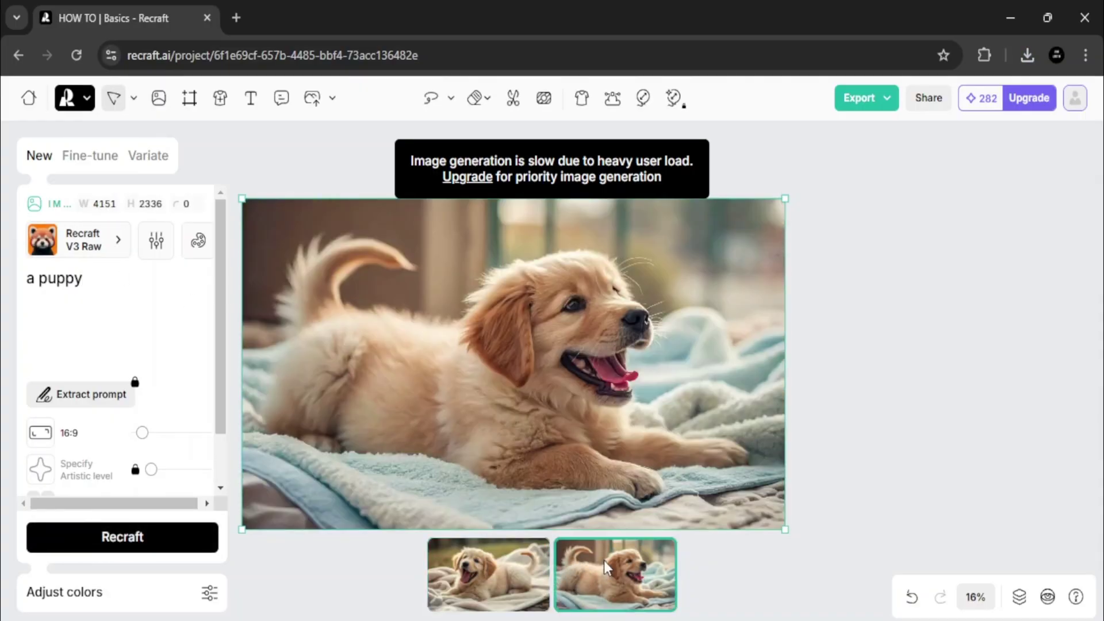
{"action": "left_click", "coordinate": [506, 580]}
{"action": "left_click", "coordinate": [615, 589]}
{"action": "scroll", "coordinate": [533, 447], "scroll_direction": "down", "scroll_amount": 2}
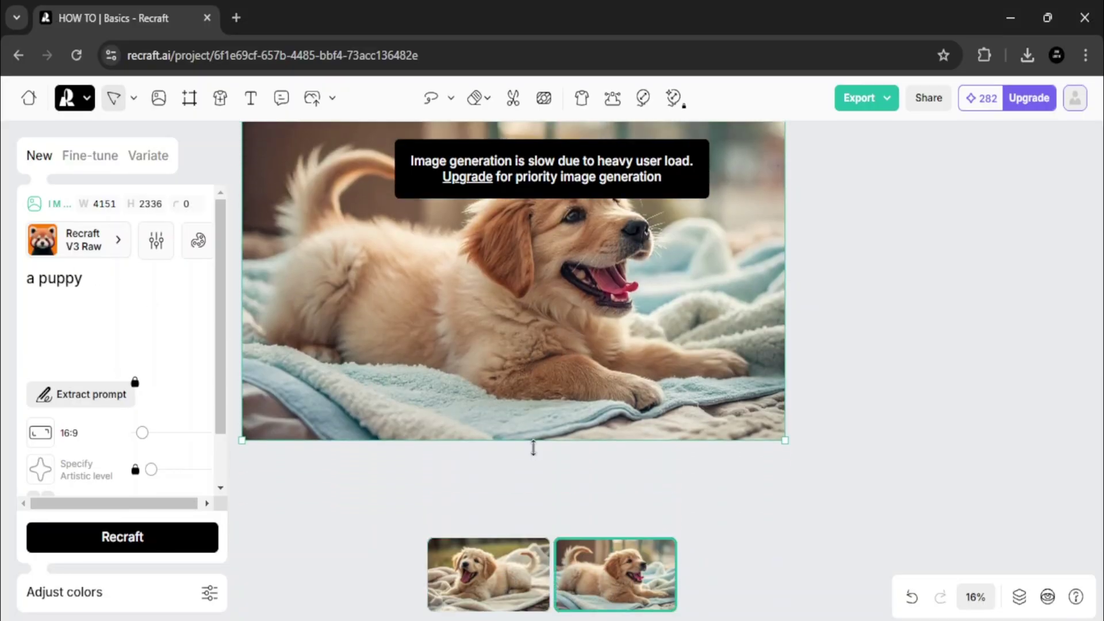
{"action": "scroll", "coordinate": [533, 448], "scroll_direction": "up", "scroll_amount": 2}
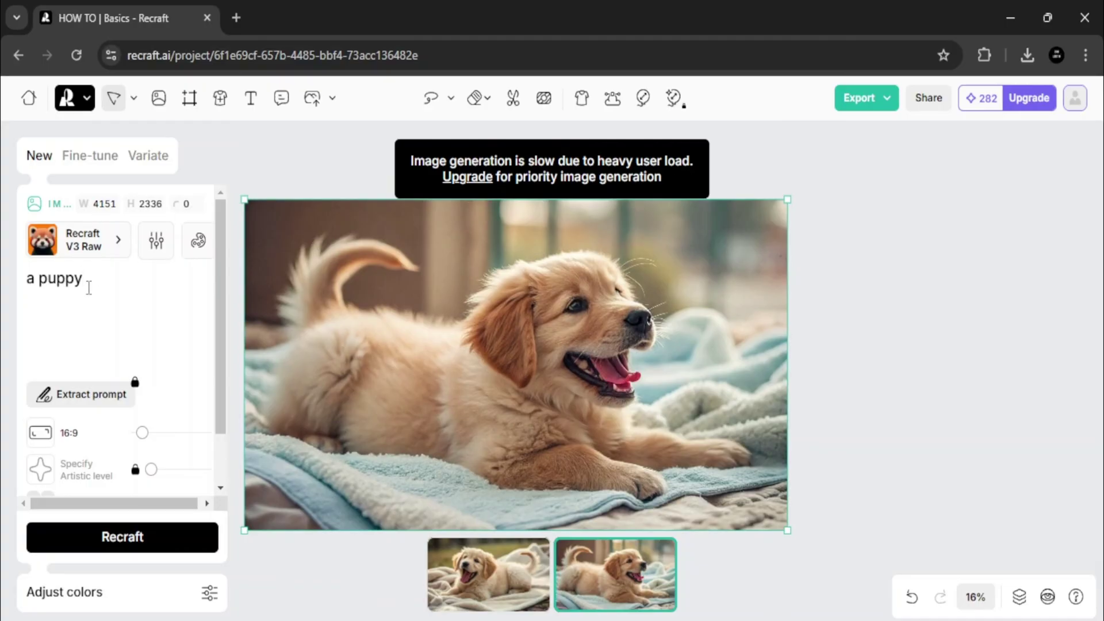
{"action": "key", "text": "ctrl+BackSpace"}
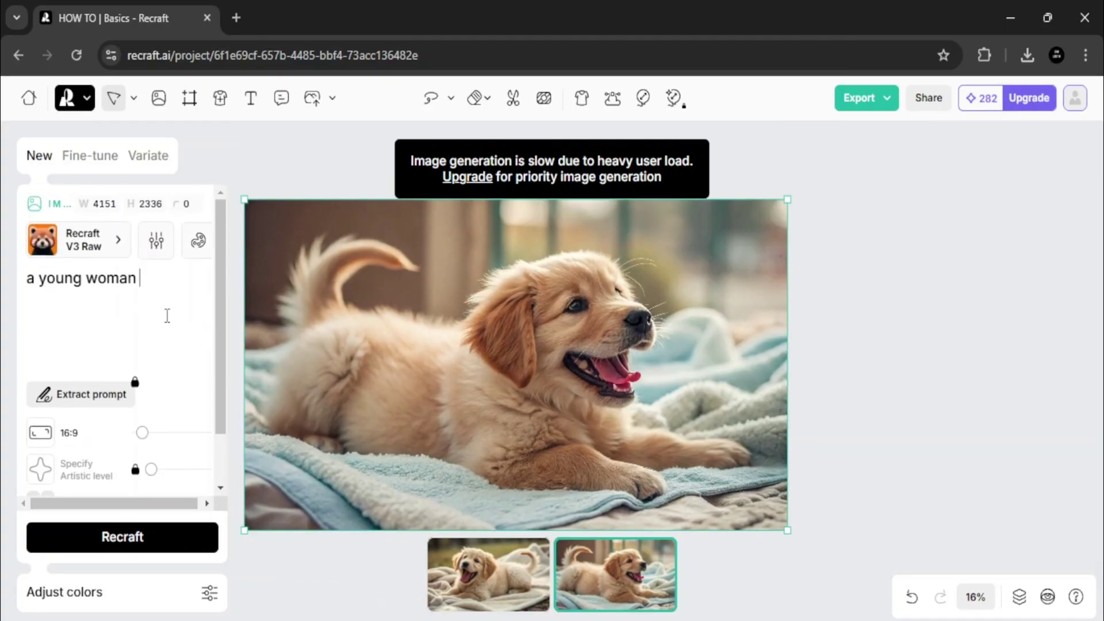